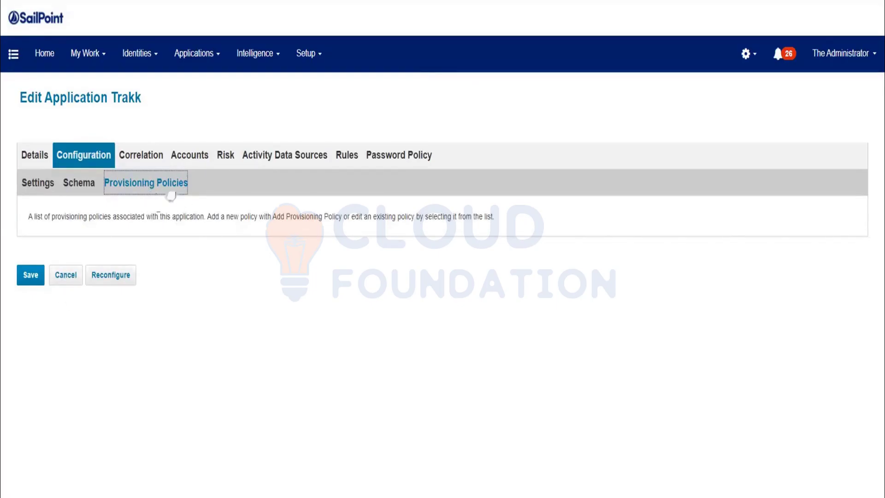
Cancel the application edit and go to Global Settings from the gear menu.
click(67, 281)
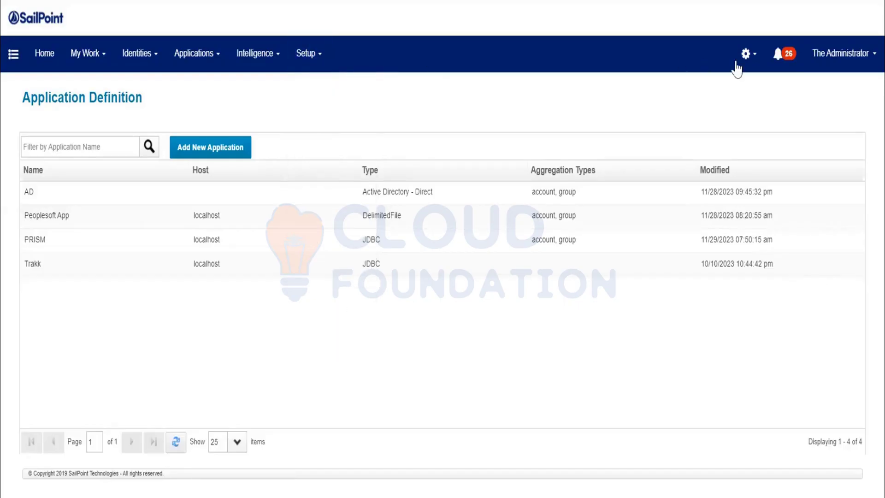
mouse_move(740, 60)
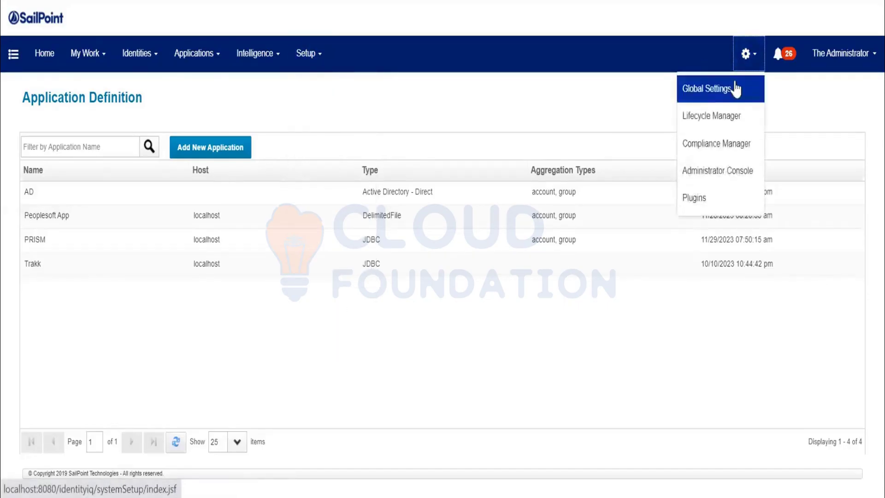
click(736, 89)
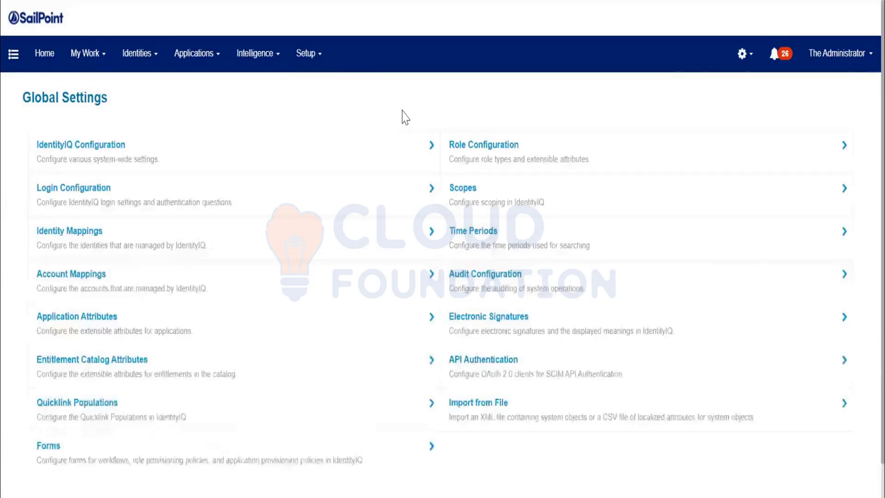
scroll(74, 422, down, 1)
Look at the Forms list in Global Settings, then return to the Home dashboard.
click(74, 420)
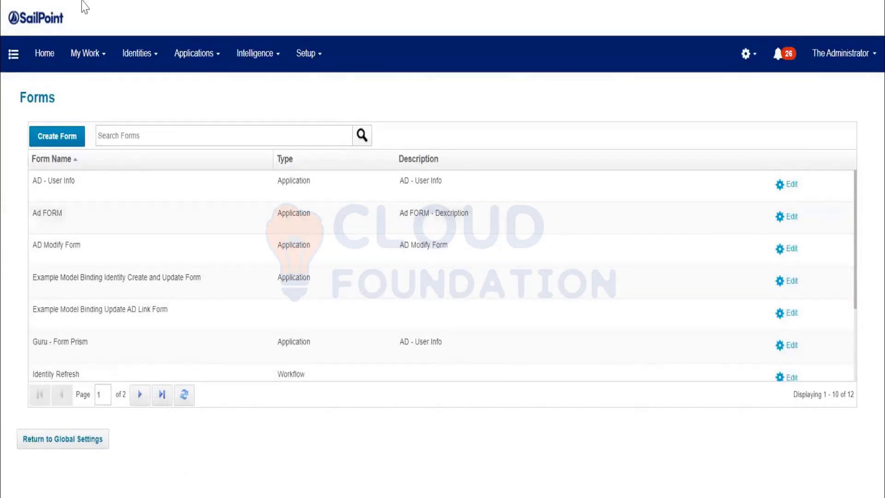
click(49, 59)
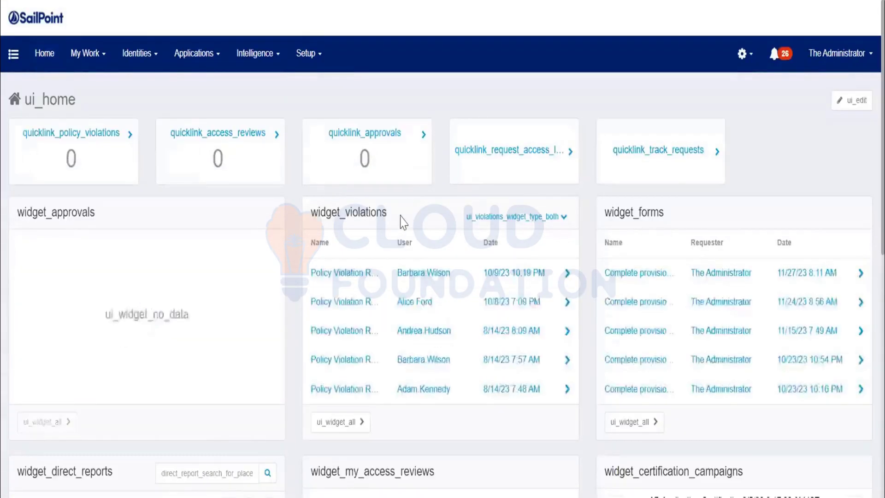
Start a Manage User Access request and select one user from the later pages of users.
click(519, 157)
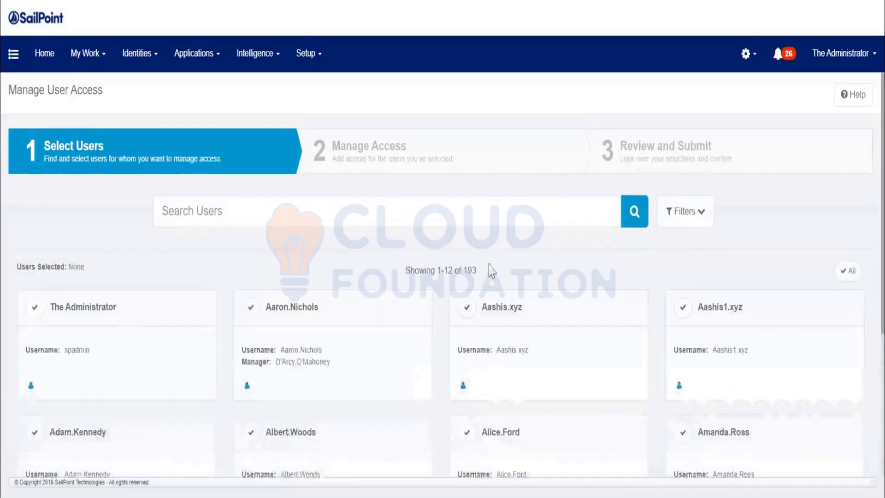
scroll(784, 429, down, 5)
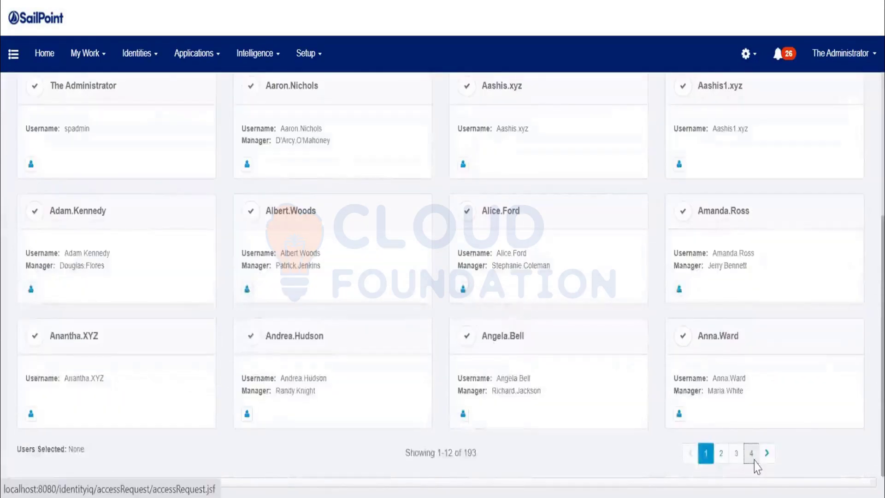
click(751, 457)
scroll(759, 446, down, 5)
click(766, 453)
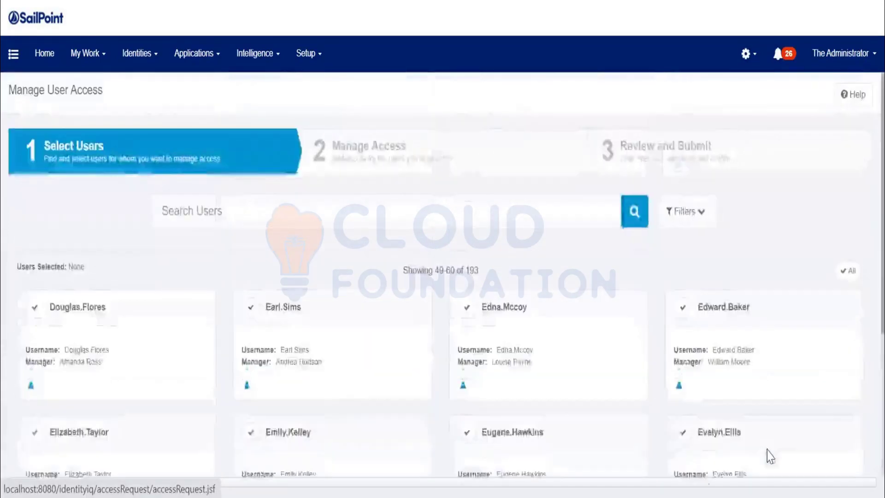
scroll(766, 453, down, 5)
click(766, 453)
scroll(770, 457, down, 5)
click(769, 458)
scroll(775, 449, down, 5)
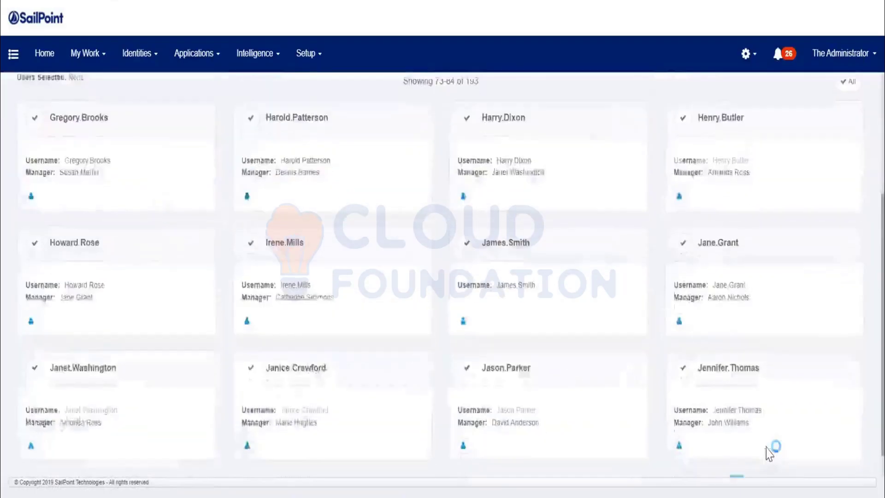
click(768, 454)
scroll(770, 453, down, 5)
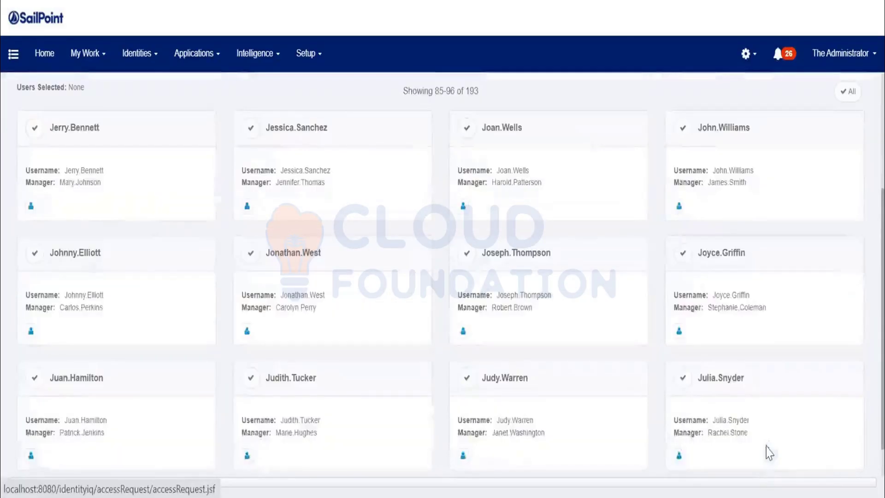
click(682, 378)
click(440, 460)
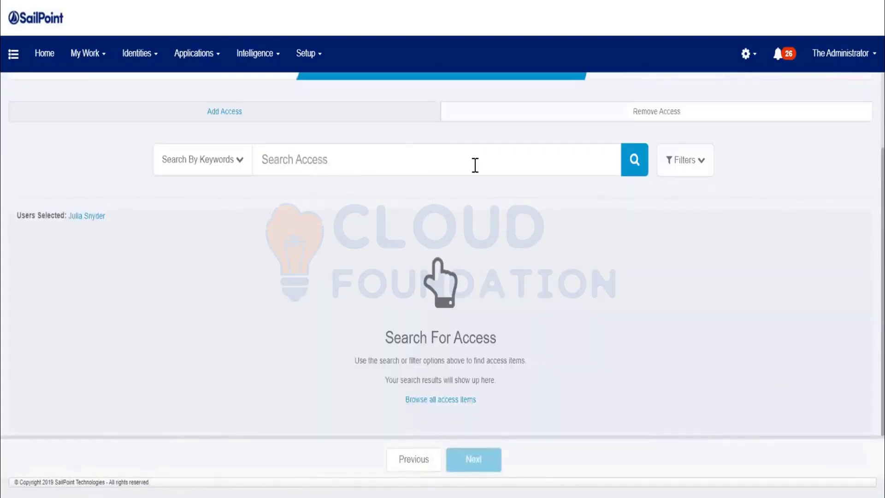
Search access items for 'prism', add the first three results, and go to Review and Submit.
click(474, 166)
text(prism)
click(635, 161)
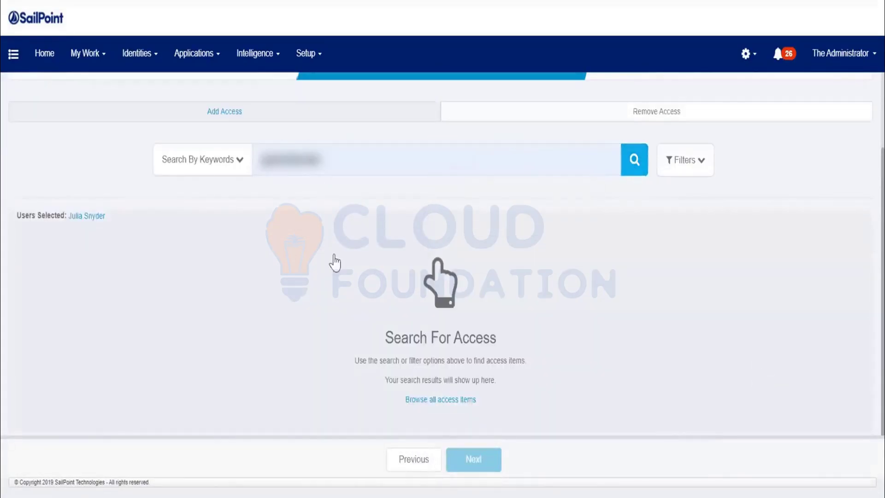
scroll(149, 282, down, 1)
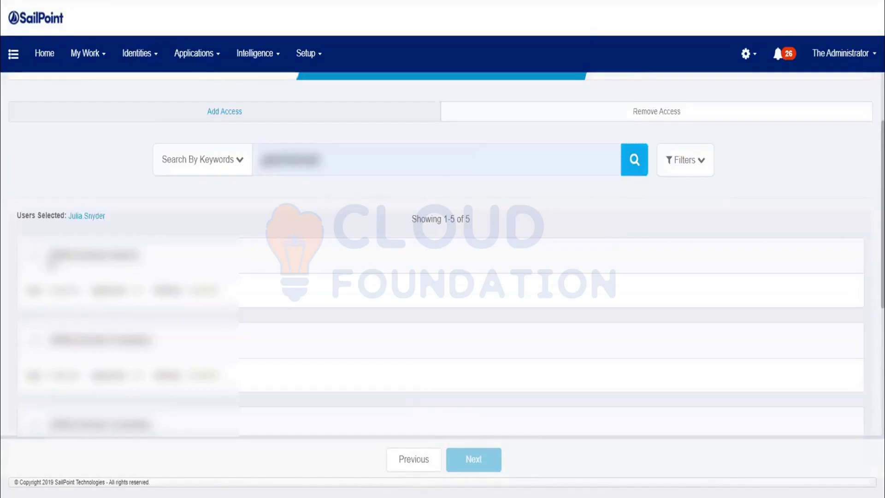
click(35, 255)
click(34, 340)
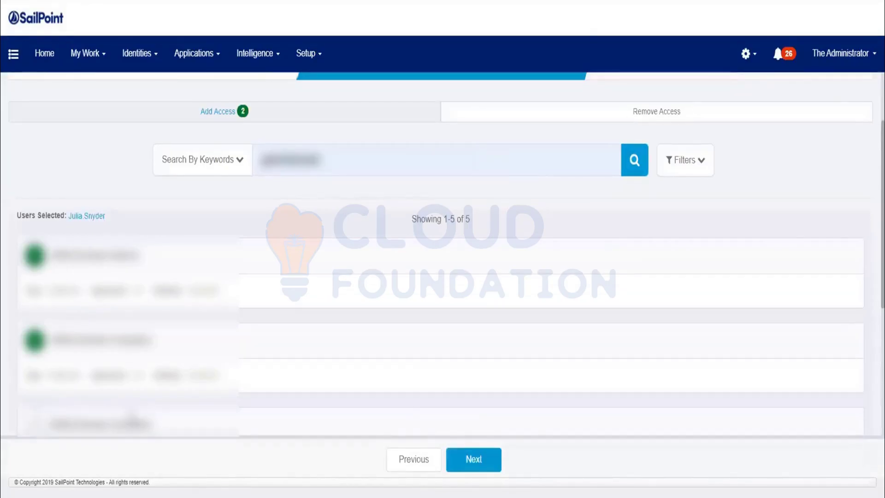
click(34, 425)
click(482, 475)
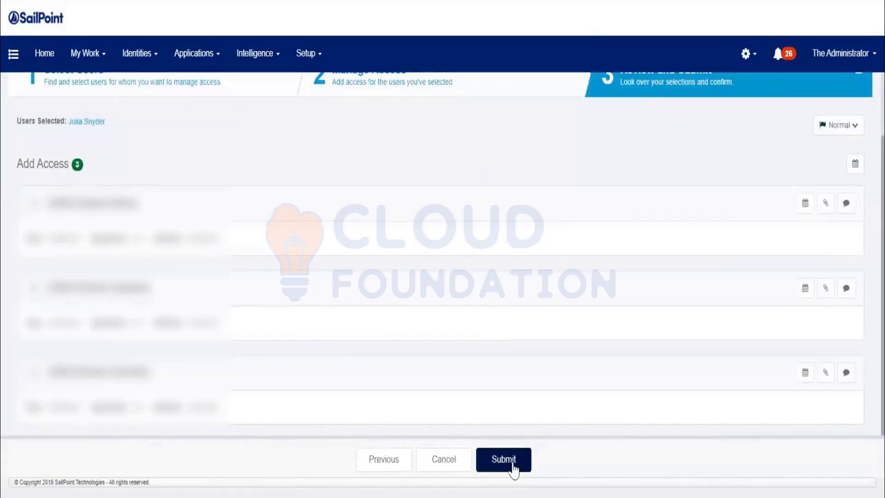
Submit the access request and point out the More Info Needed notice and its target identity.
click(512, 465)
drag(395, 164, 533, 188)
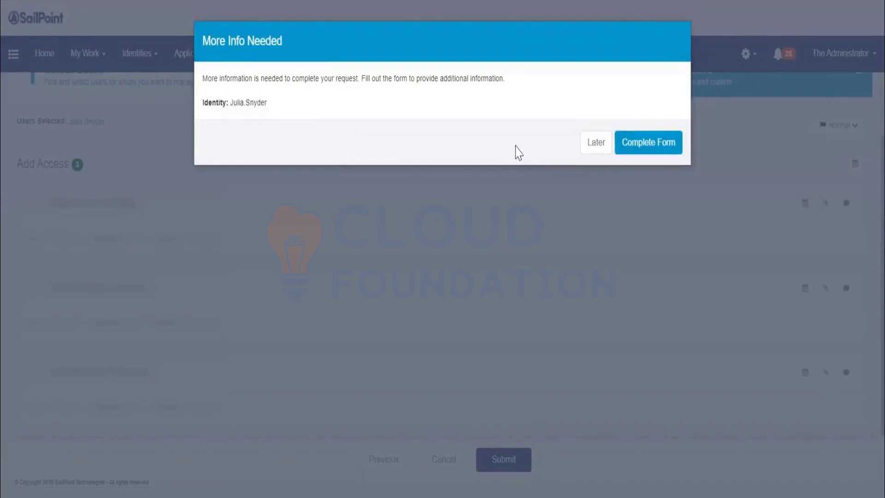
drag(206, 38, 280, 41)
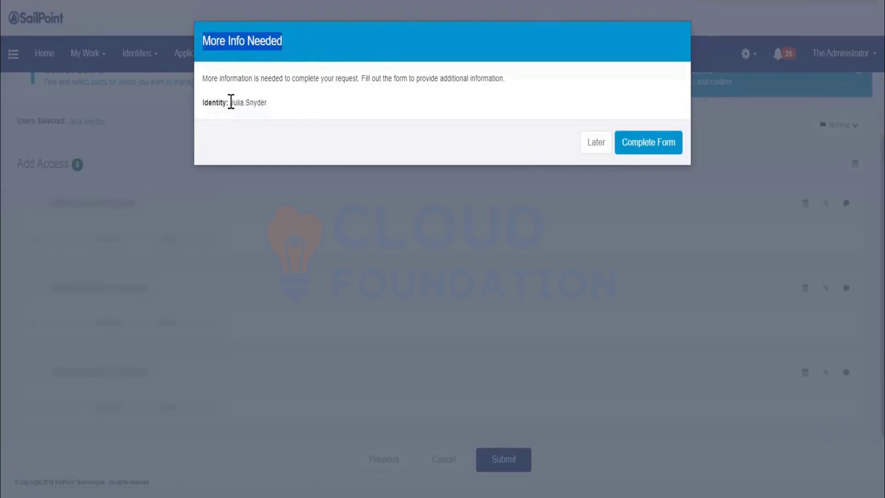
drag(231, 102, 318, 102)
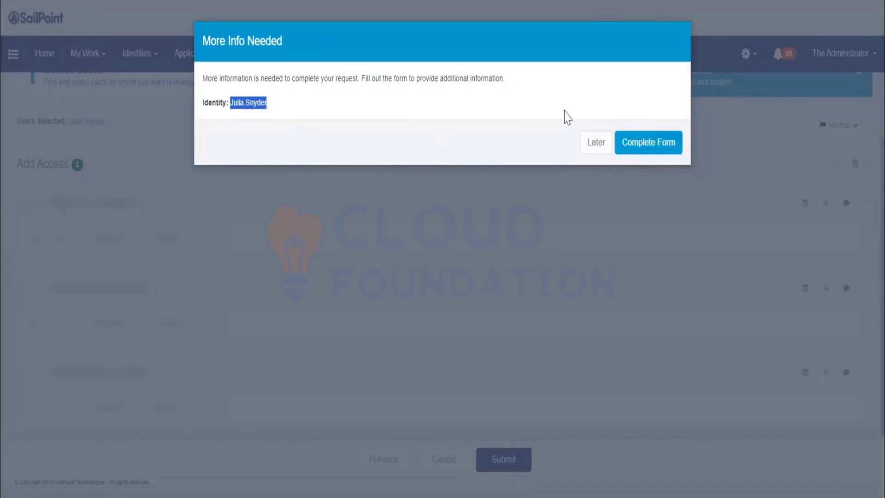
Open the Complete Form work item and highlight the requester and the target identity's name and account ID.
click(653, 154)
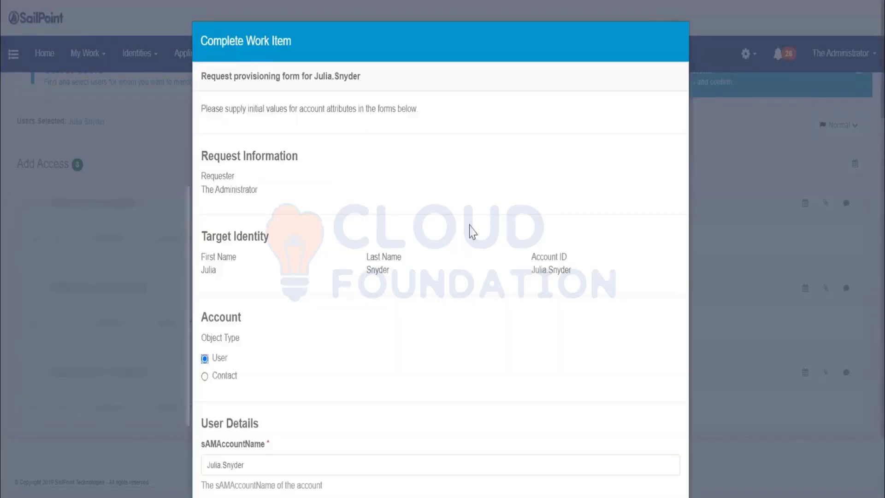
drag(199, 162, 299, 154)
drag(208, 190, 231, 191)
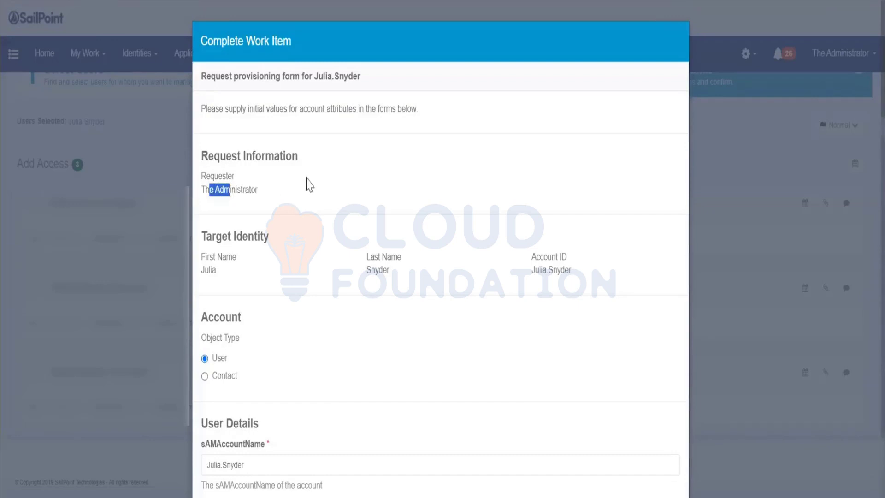
drag(208, 257, 232, 257)
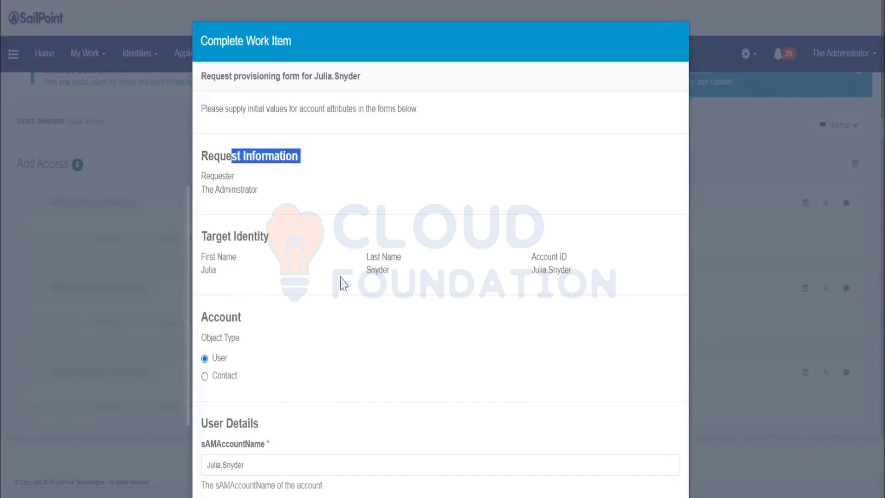
scroll(275, 213, down, 4)
double_click(206, 92)
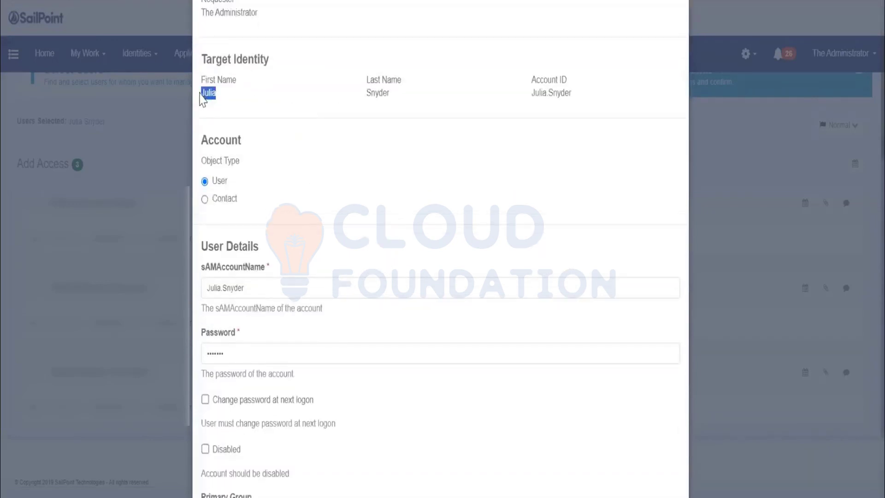
click(367, 93)
double_click(368, 93)
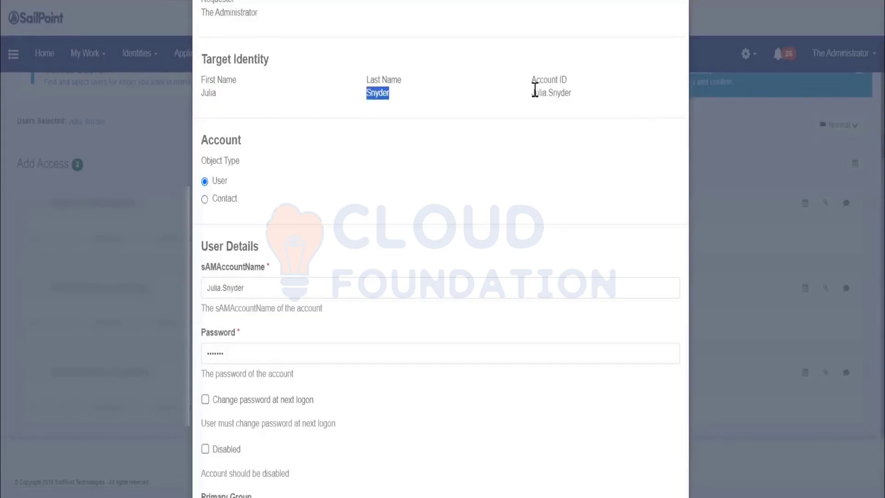
drag(534, 93, 571, 93)
scroll(291, 190, down, 2)
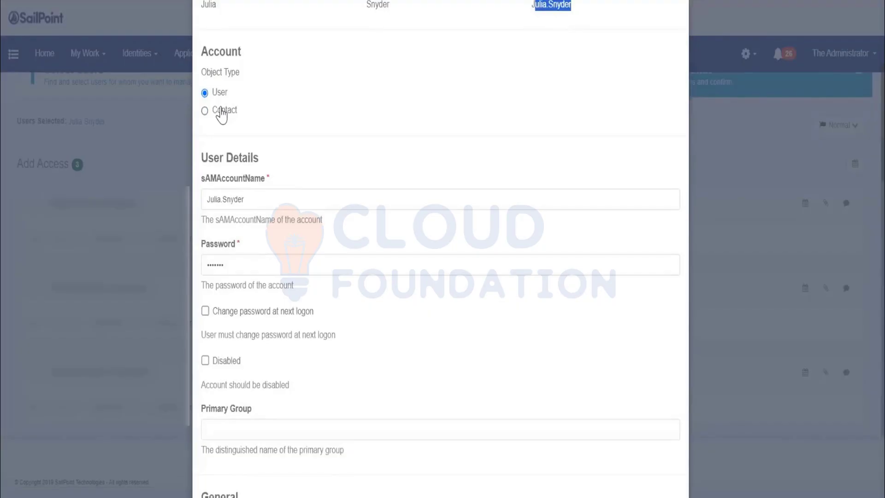
Switch Object Type between Contact and User a few times, leaving it on User.
click(222, 111)
click(214, 94)
click(214, 94)
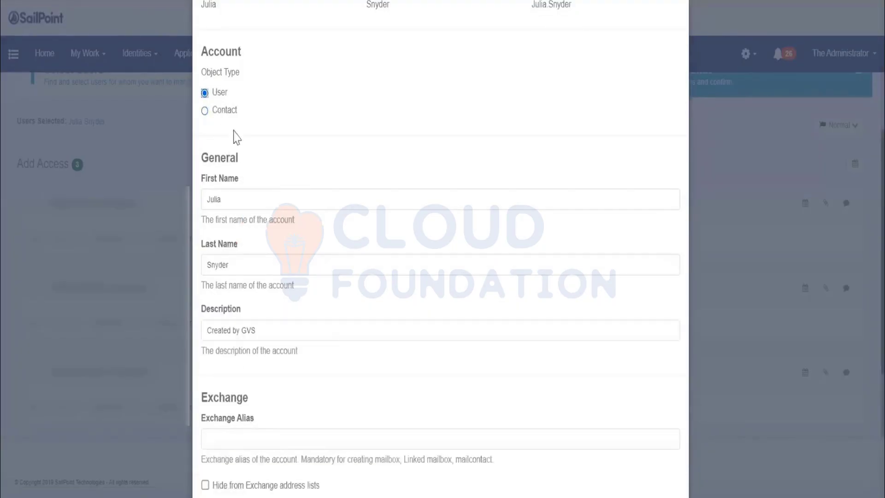
click(219, 113)
click(213, 95)
scroll(318, 263, down, 3)
scroll(317, 267, down, 2)
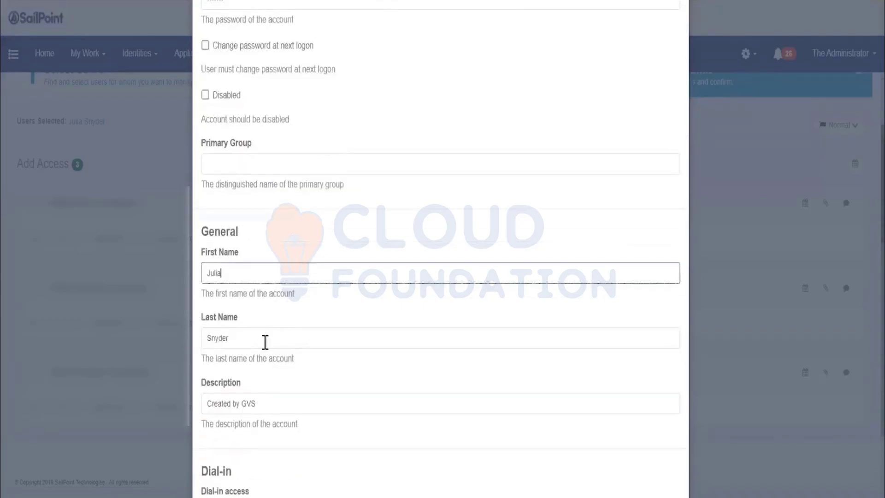
Point out the Dial-in access, Verify Caller-ID, Callback number and Static route fields.
click(281, 395)
scroll(353, 332, down, 1)
scroll(353, 332, down, 6)
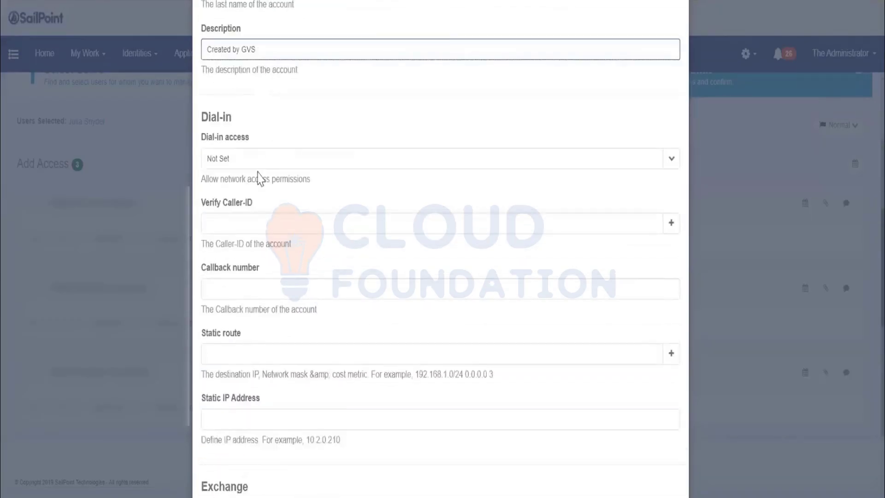
drag(200, 142, 251, 142)
drag(200, 203, 264, 206)
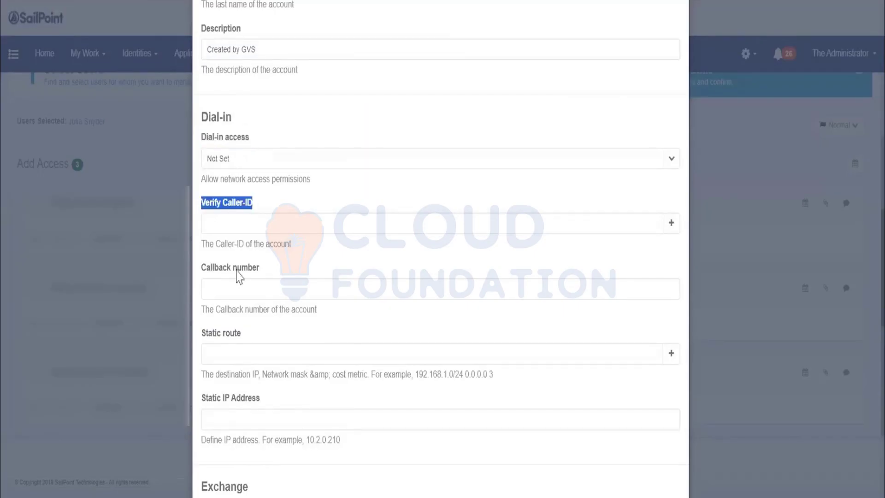
drag(201, 268, 284, 272)
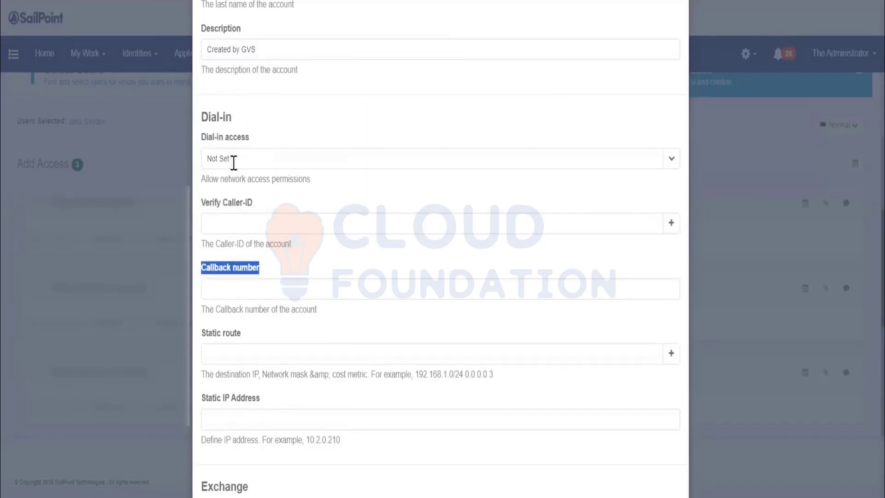
drag(202, 332, 230, 333)
drag(212, 399, 286, 400)
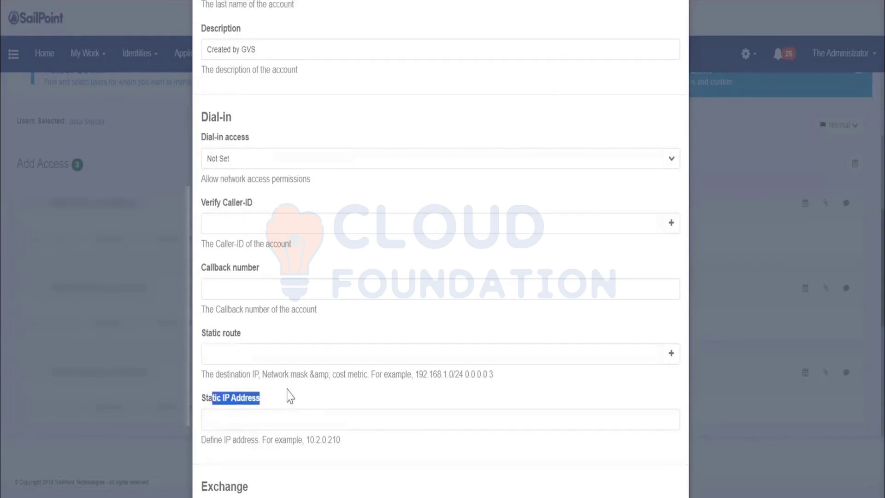
Scroll down to the required AD Password field and the Ok button.
scroll(268, 383, down, 4)
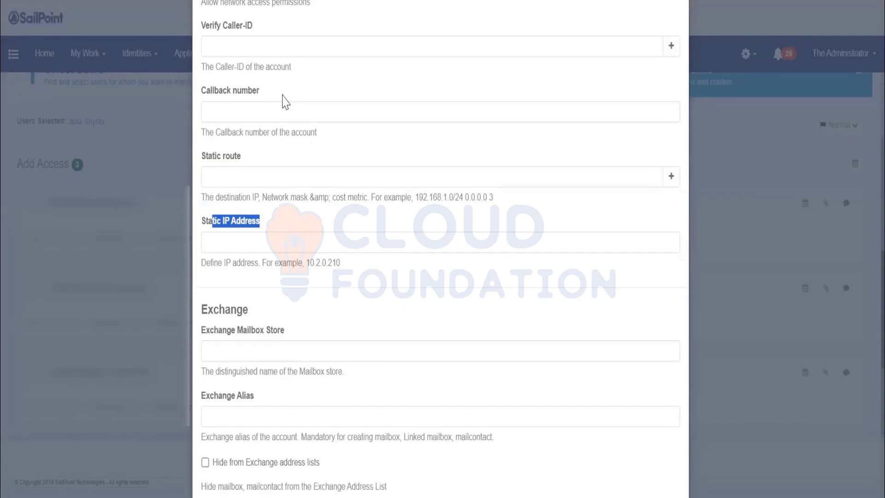
scroll(297, 146, down, 10)
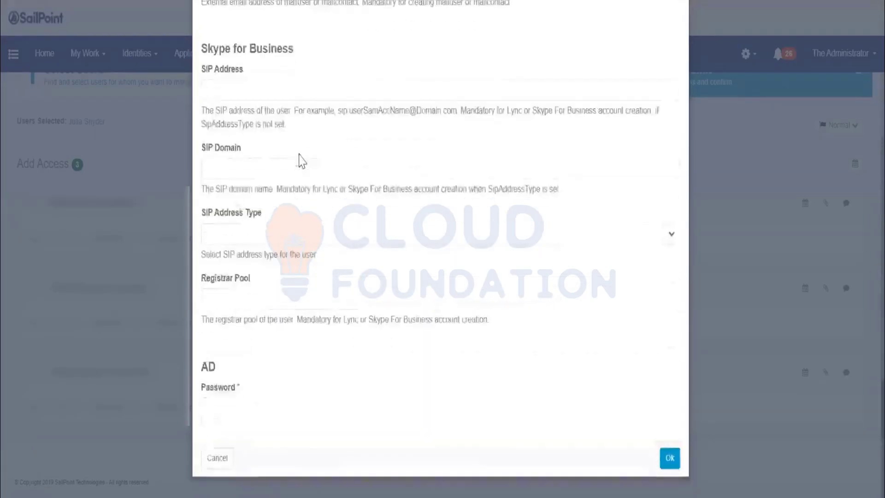
scroll(408, 223, up, 10)
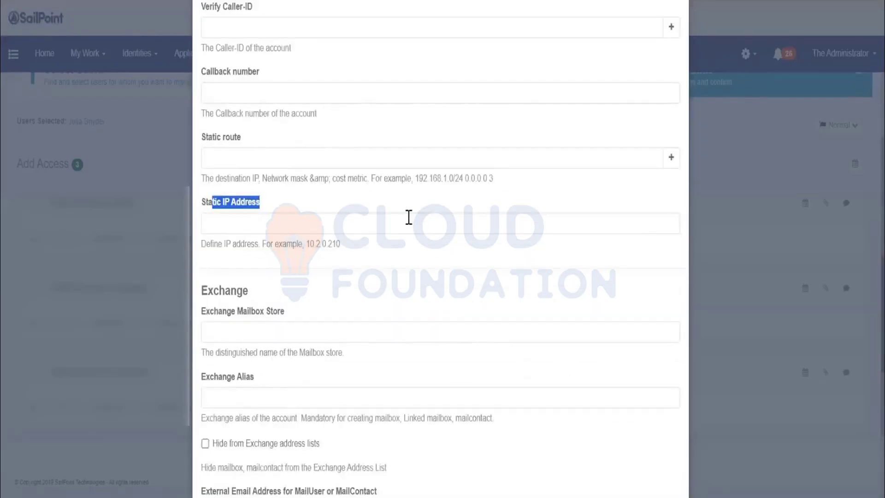
scroll(344, 183, down, 10)
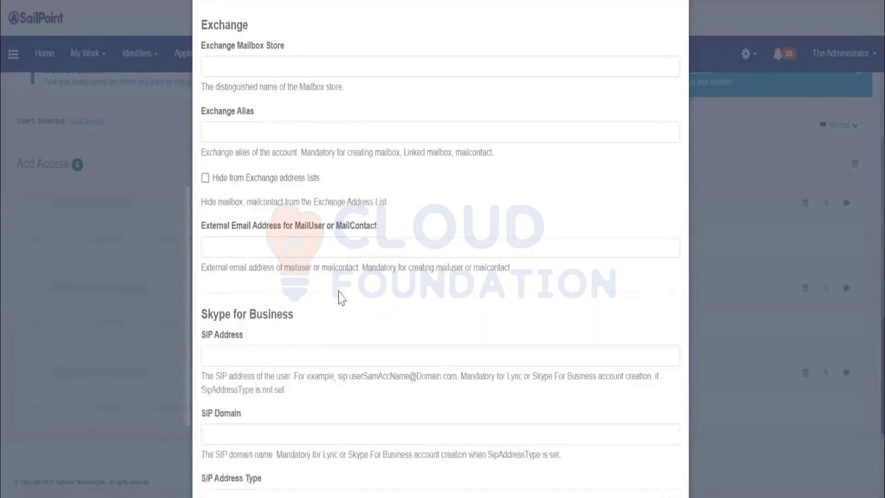
scroll(278, 309, up, 2)
scroll(278, 309, down, 5)
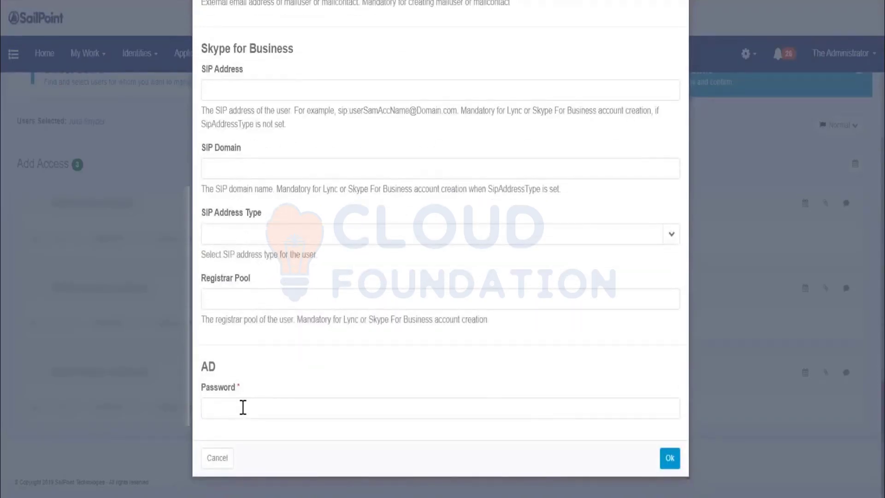
Submit the work item without a password to show the required Password validation.
click(666, 458)
scroll(282, 288, up, 20)
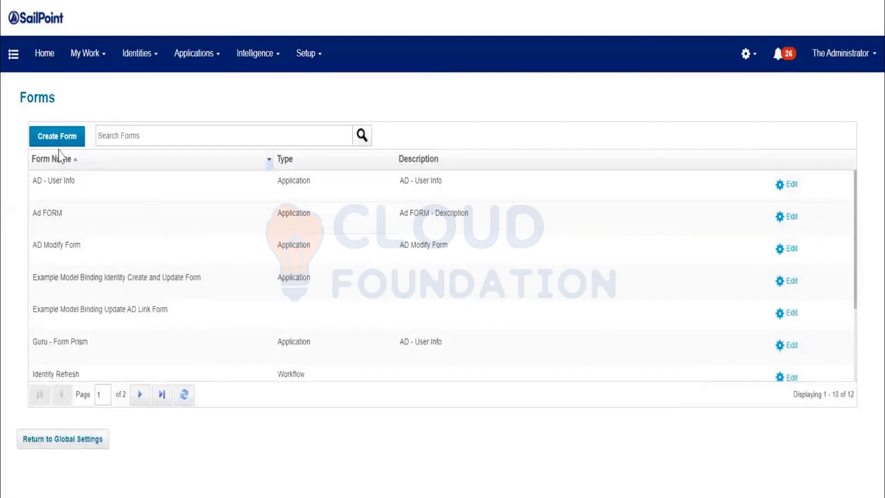
Create a new form of type Application Provisioning Policy Form.
click(58, 138)
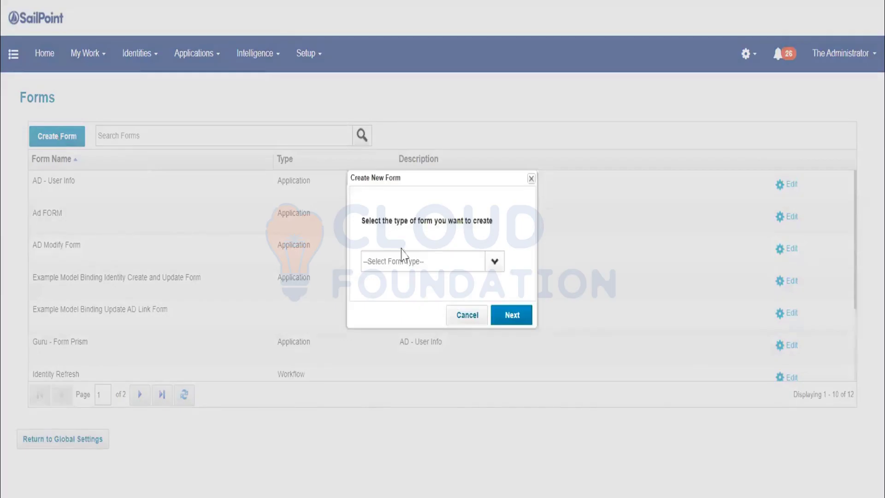
click(487, 269)
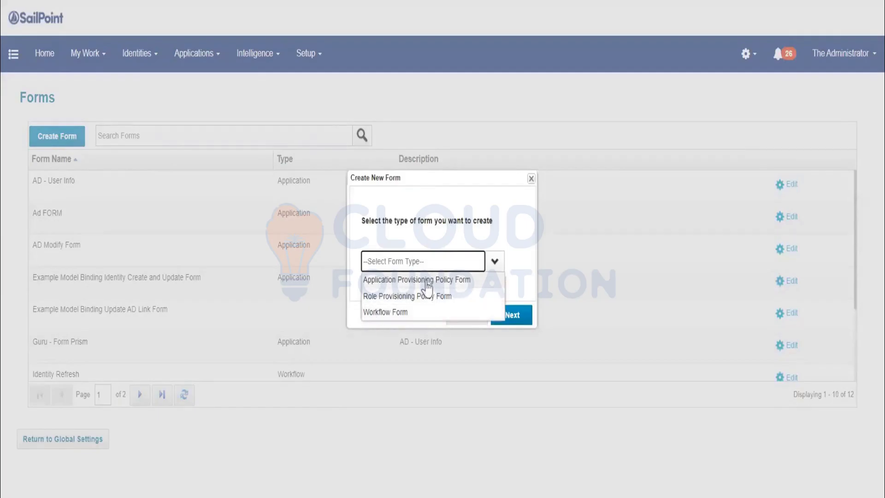
click(426, 279)
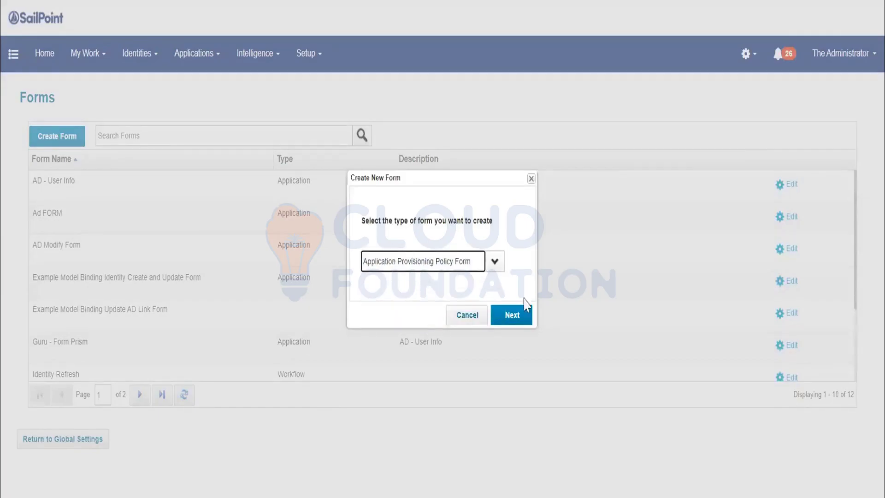
click(526, 317)
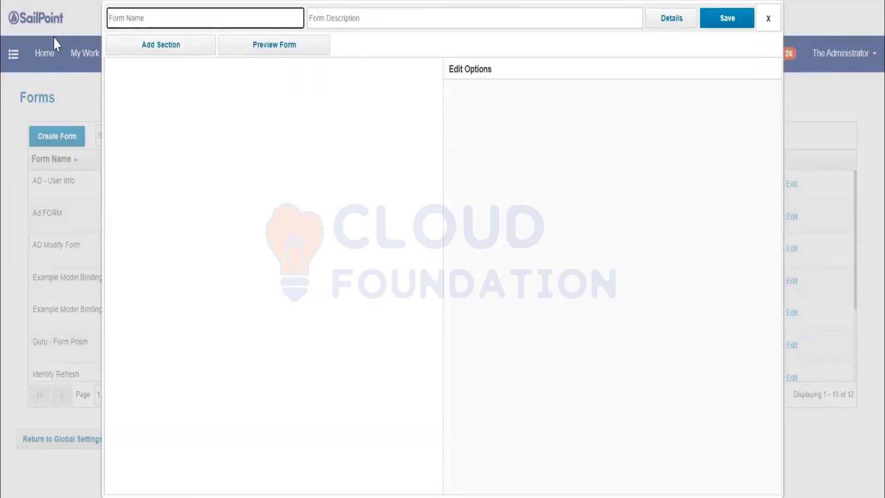
Name the new form 'AD form'.
click(120, 21)
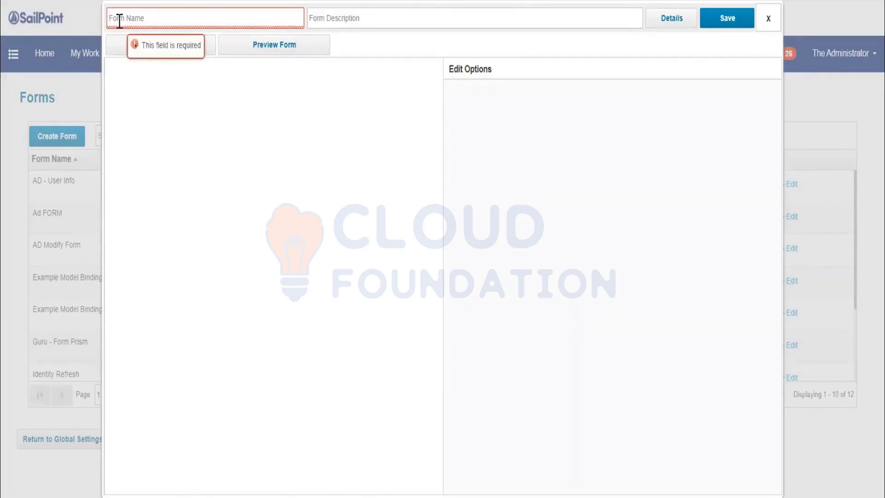
click(170, 20)
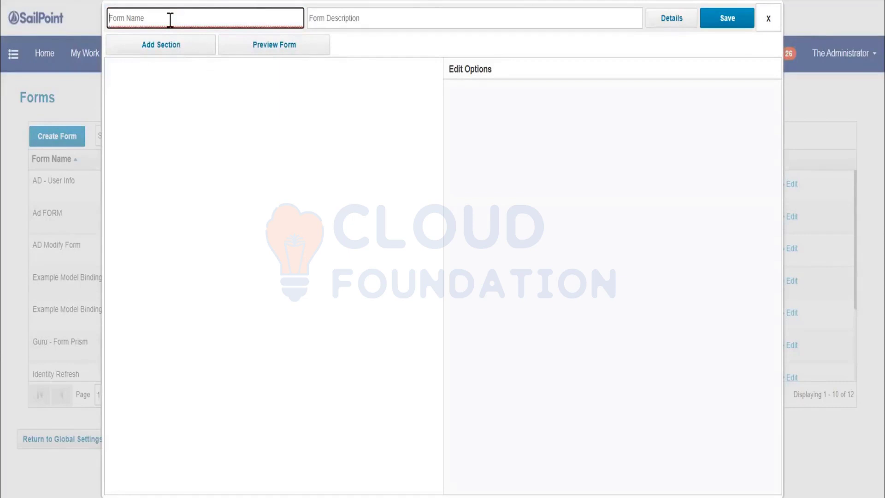
text(AD form)
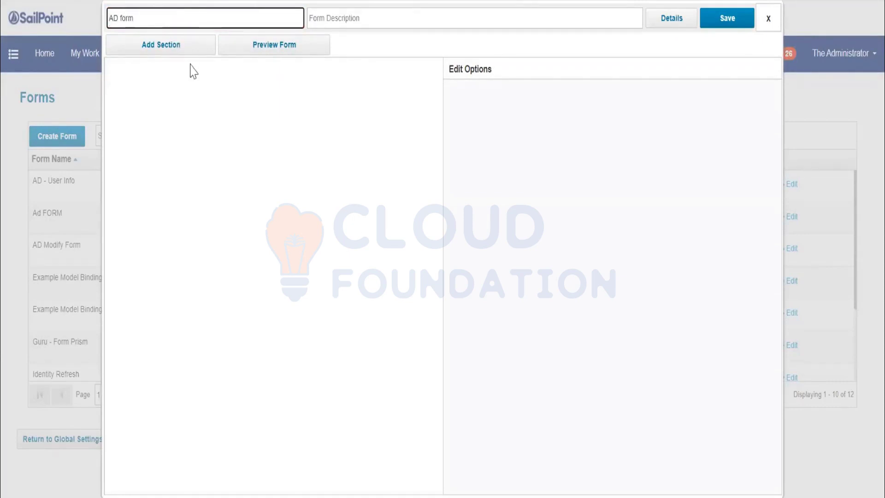
click(376, 19)
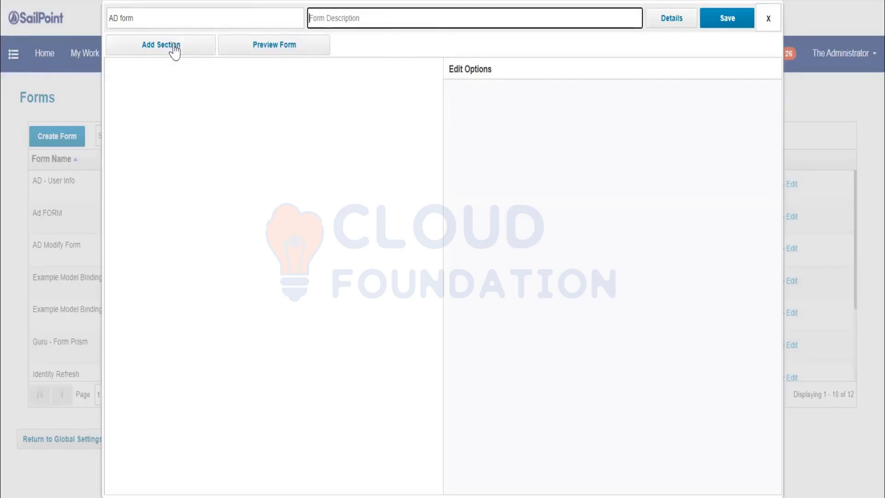
Point out the Request Information, Target Identity, Account and User Details sections for reference.
drag(201, 156, 352, 161)
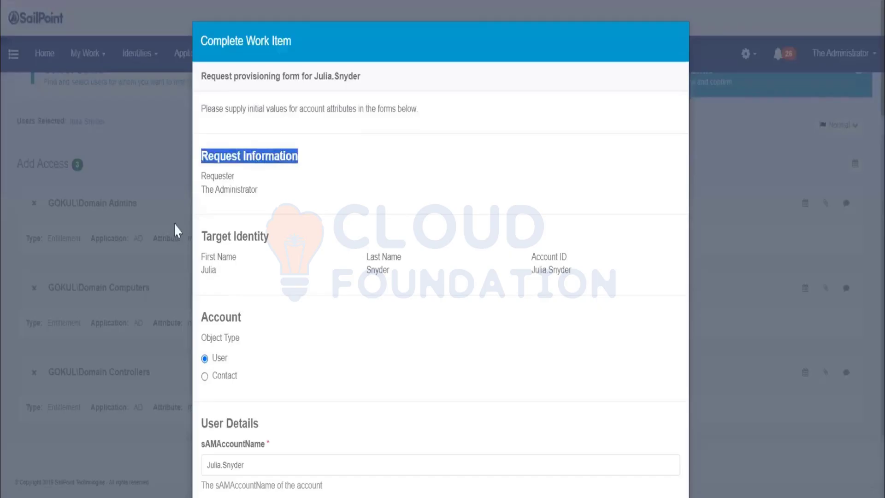
drag(201, 236, 263, 275)
drag(203, 318, 254, 331)
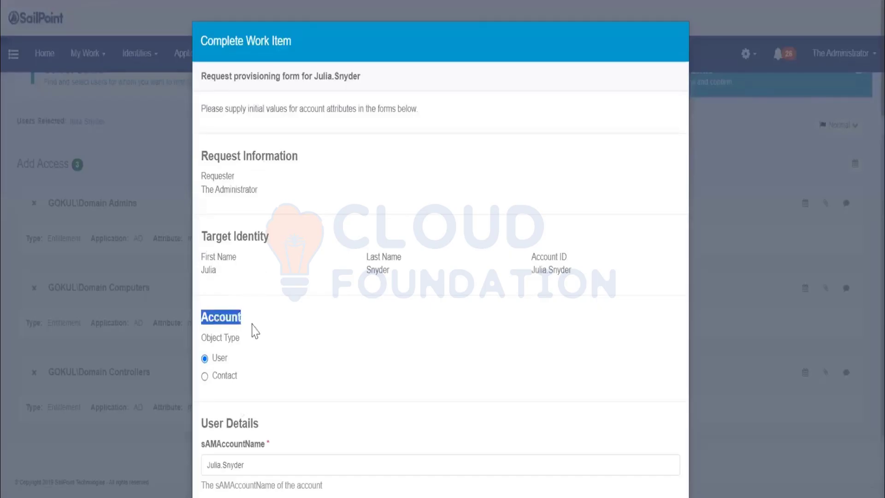
drag(202, 424, 267, 438)
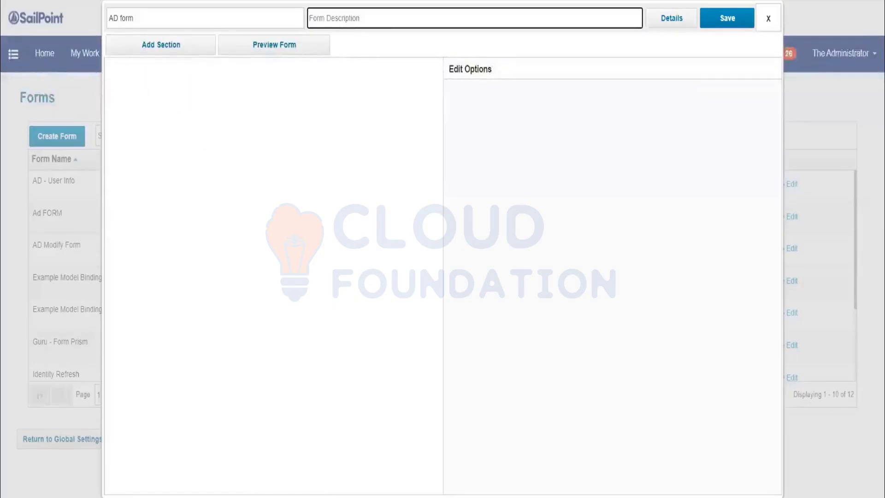
Add a section named 'User Info' with subtitle 'User Info - Sub title' to the AD form.
click(175, 47)
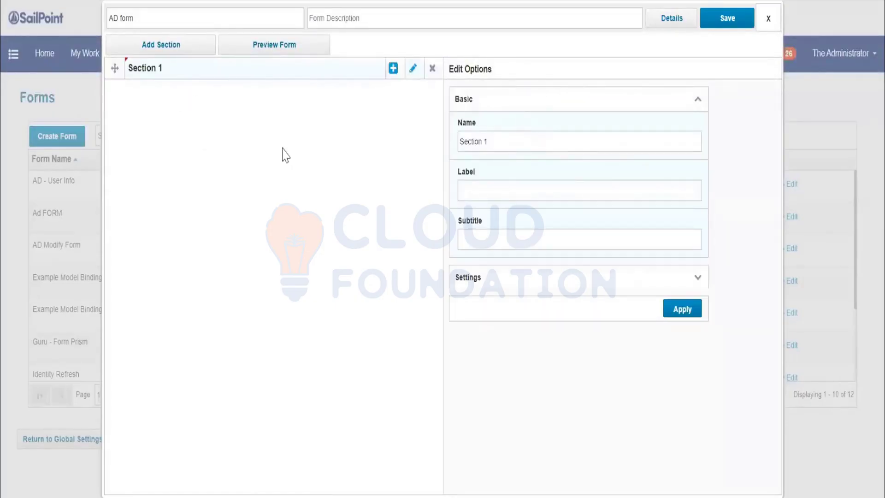
click(624, 147)
text(User)
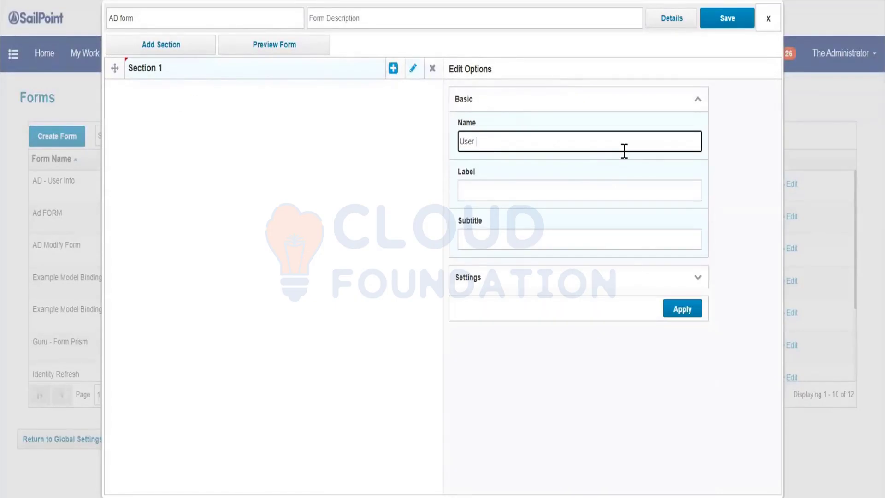
drag(548, 141, 267, 140)
key(ctrl+c)
click(568, 240)
key(ctrl+v)
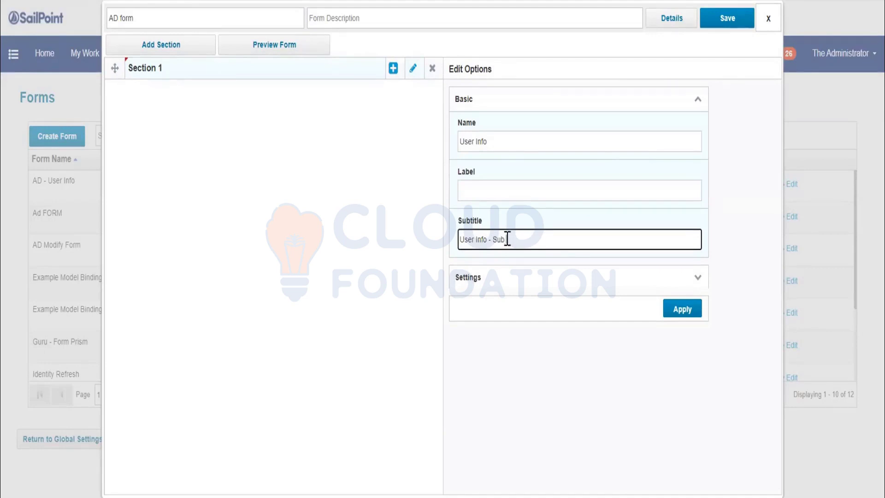
text(le)
click(667, 310)
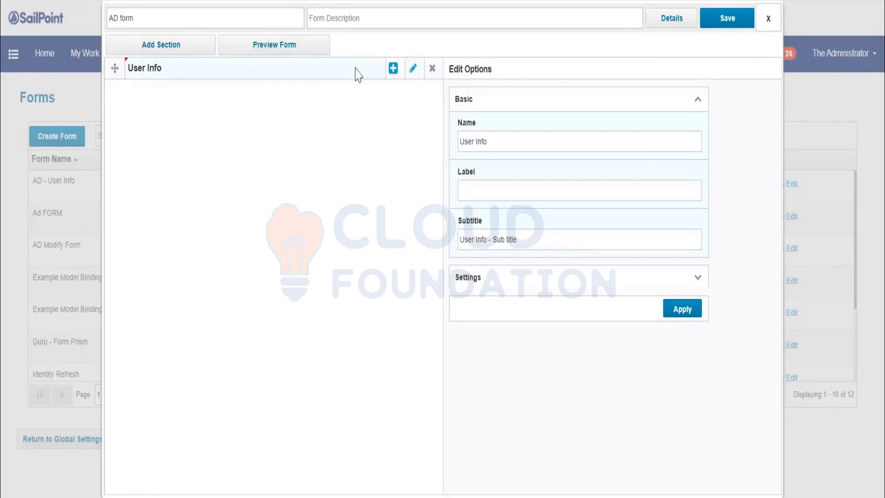
click(393, 69)
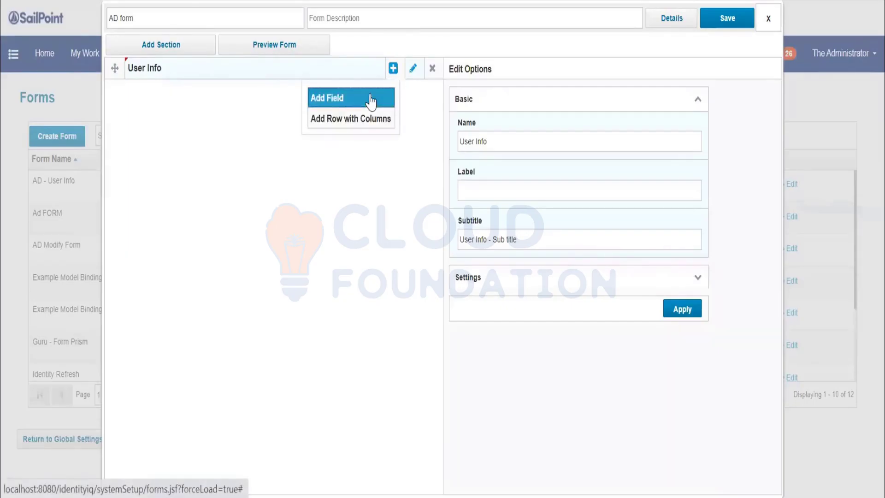
Add a First Name field to User Info with its display name and help text.
click(370, 99)
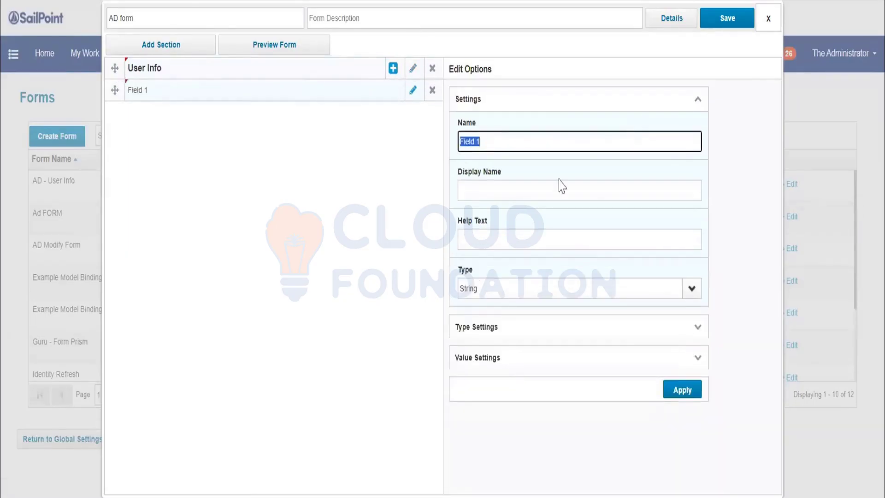
text(First Name)
key(ctrl+a)
click(535, 200)
drag(498, 141, 468, 143)
click(492, 187)
click(498, 238)
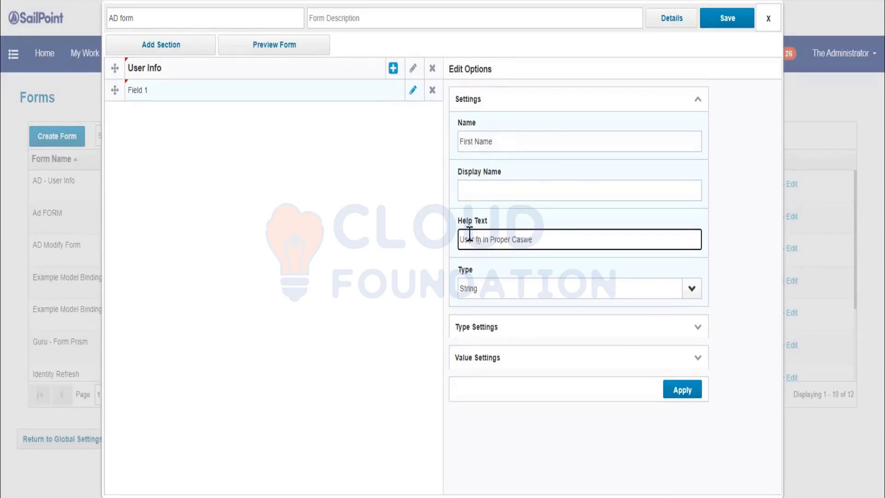
click(677, 389)
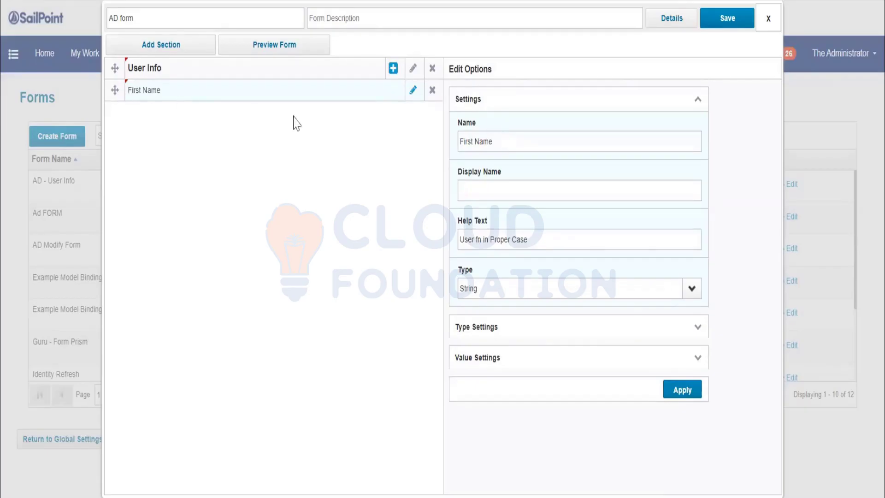
Add a Last Name field named 'lastname' with help text 'User Last Name'.
click(395, 70)
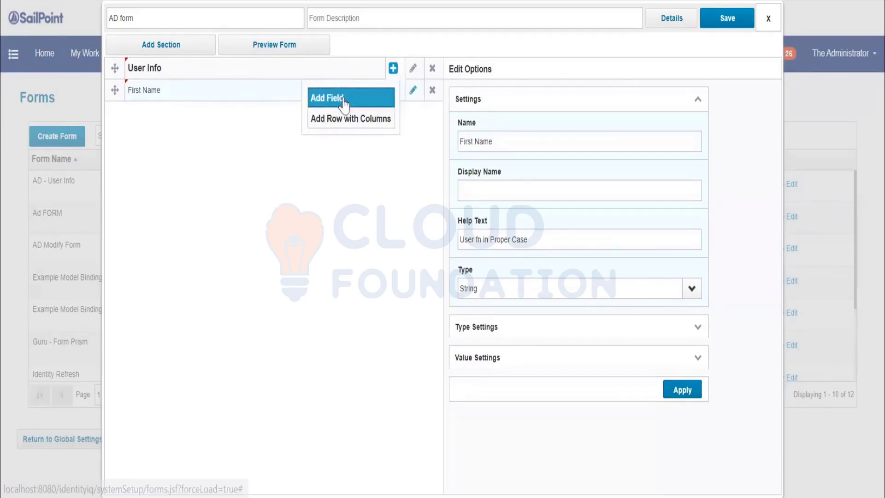
click(322, 98)
triple_click(494, 137)
text(Last Name)
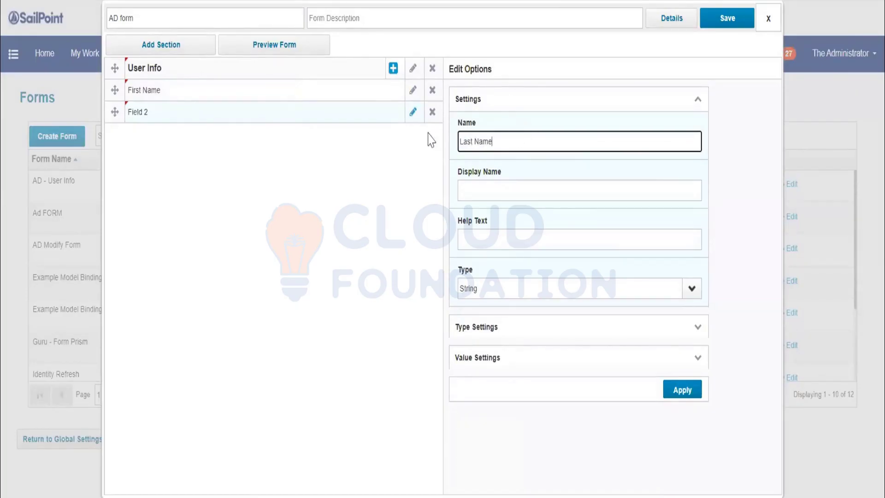
key(ctrl+a)
click(490, 197)
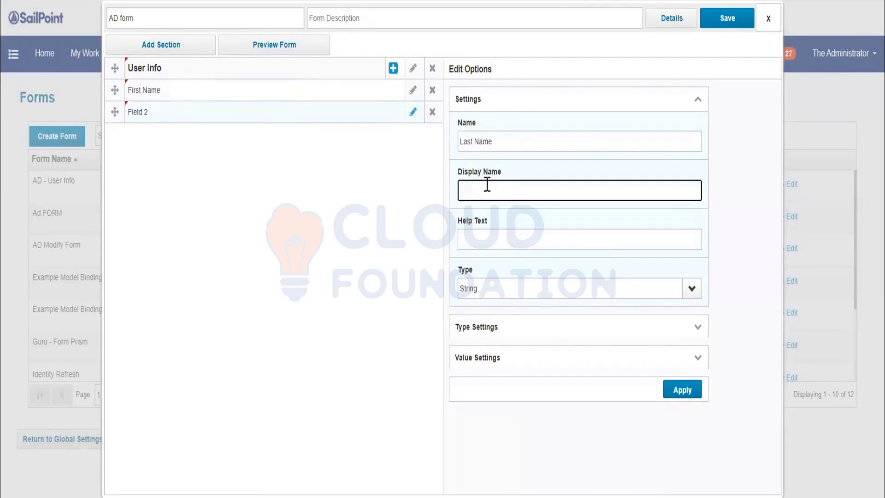
triple_click(509, 141)
key(ctrl+c)
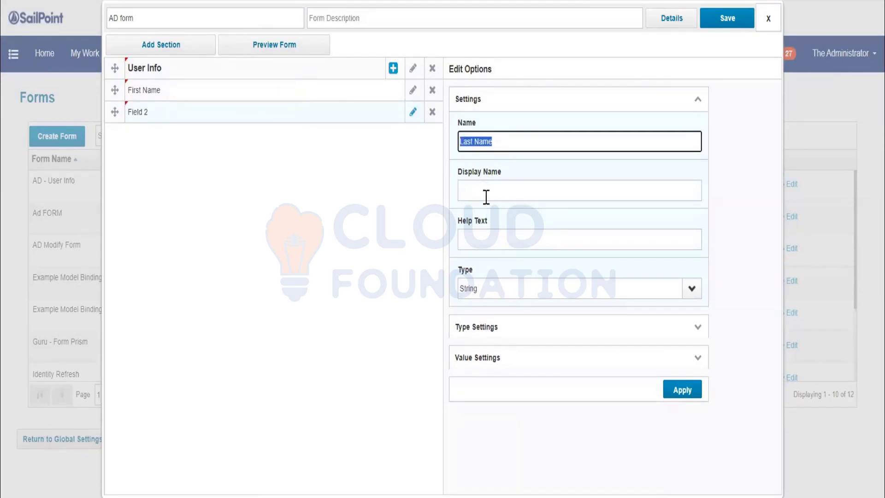
click(486, 197)
key(ctrl+v)
key(shift+Tab)
text(last)
click(475, 237)
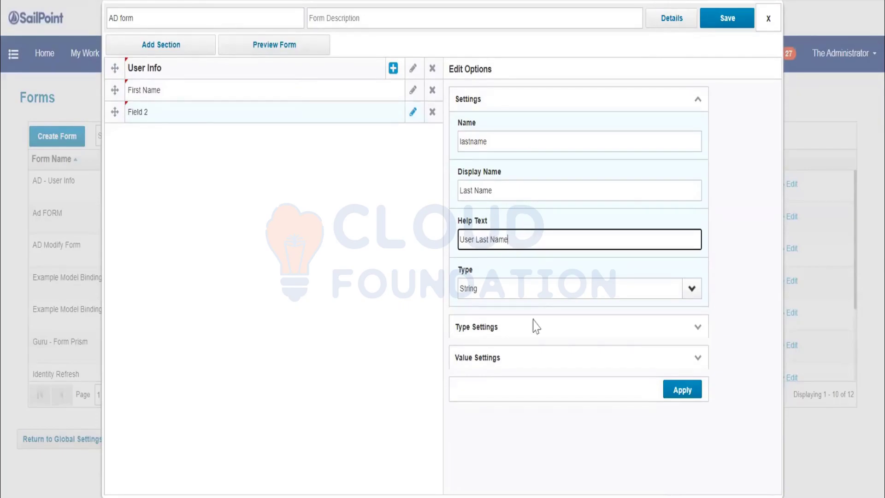
click(678, 390)
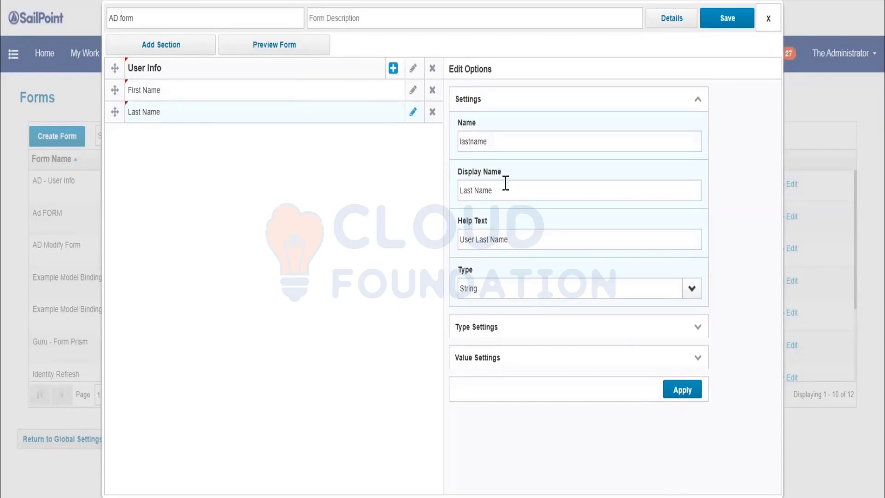
click(393, 68)
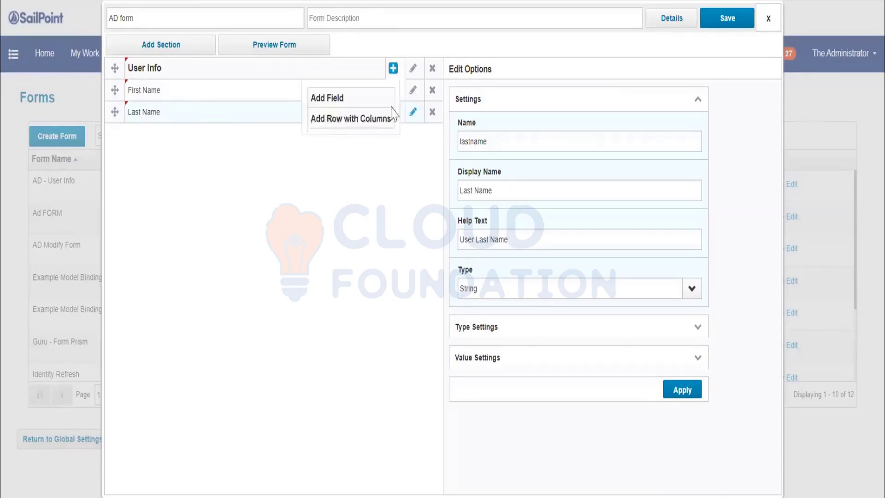
Add a new three-column row of fields to the User Info section.
click(341, 119)
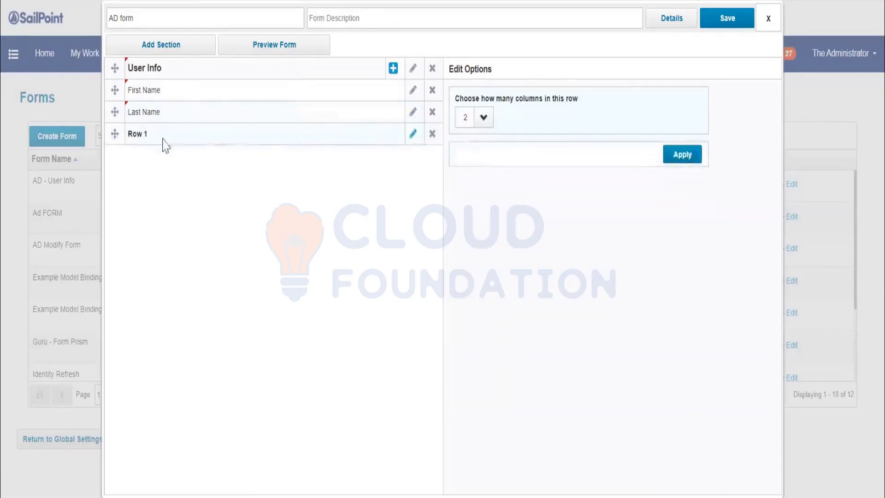
click(483, 118)
click(476, 150)
click(685, 159)
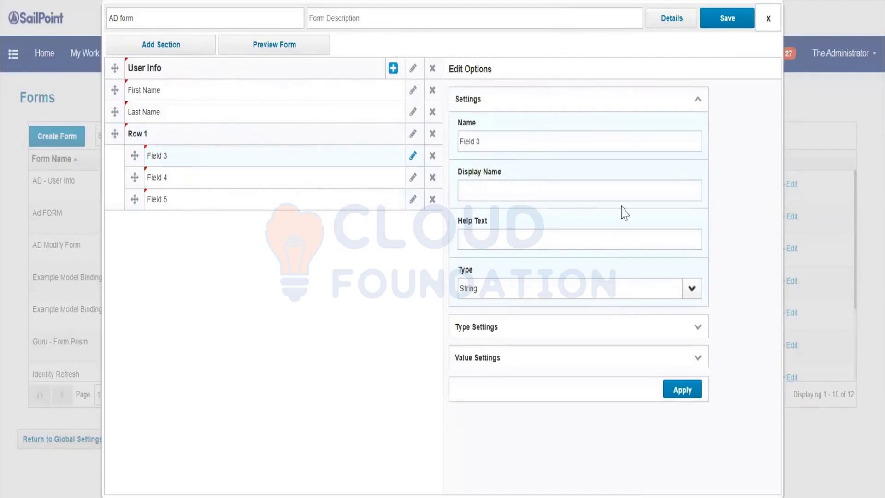
Rename the row's fields Password, Retupe Password and Final Validation, then preview the form.
triple_click(498, 141)
text(Password)
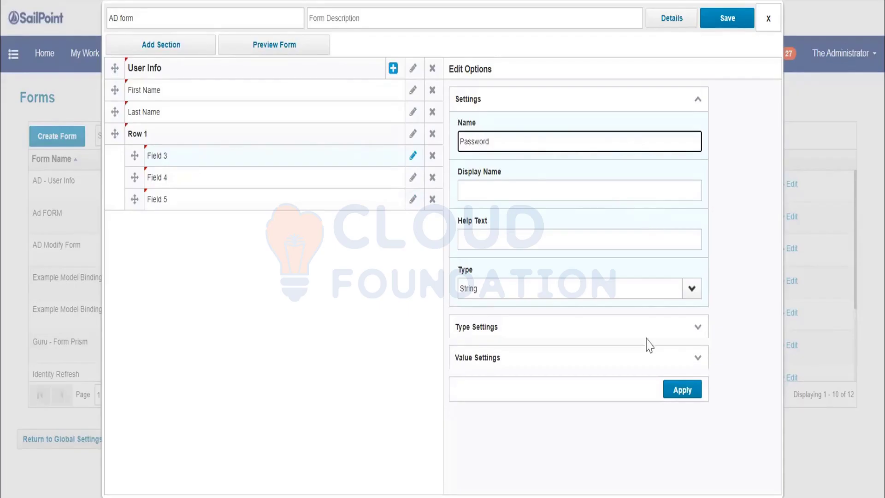
click(681, 390)
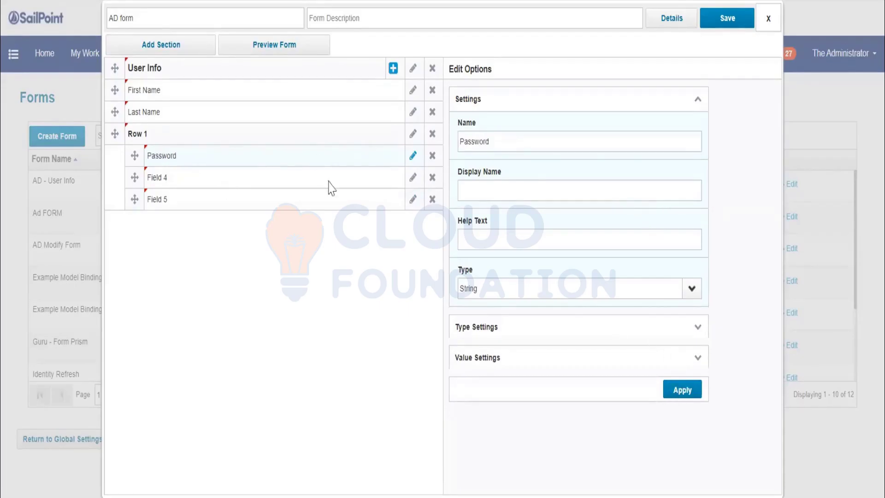
click(413, 178)
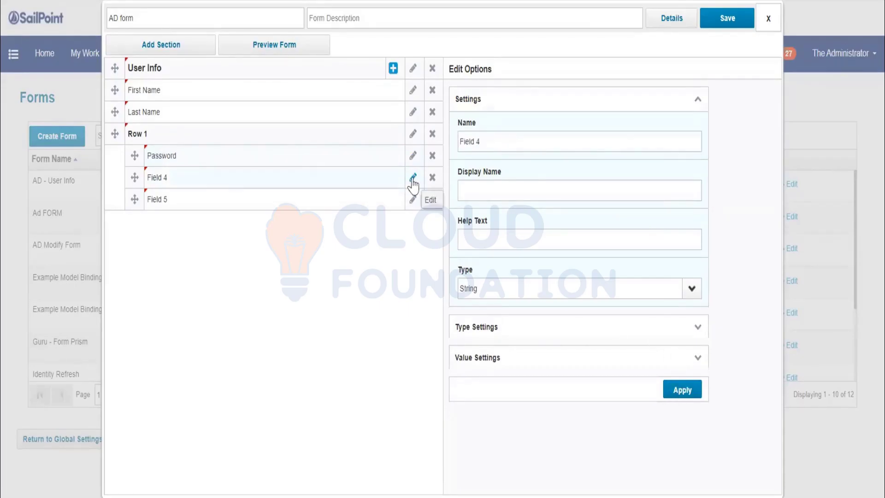
triple_click(503, 143)
text(Retupe Password)
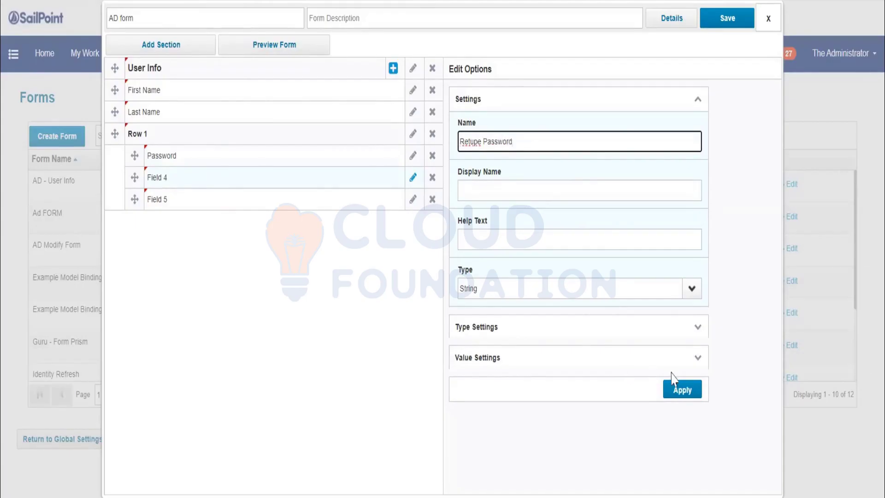
click(684, 391)
click(413, 199)
triple_click(515, 142)
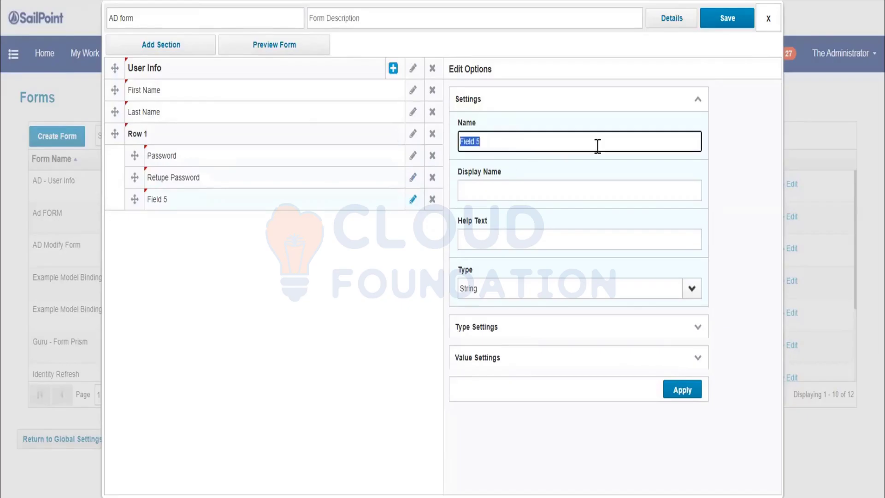
text(F)
click(673, 391)
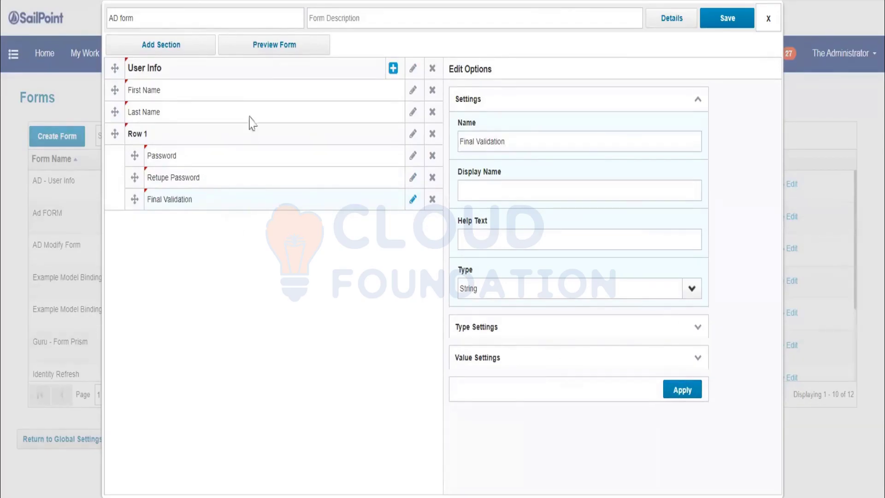
click(265, 49)
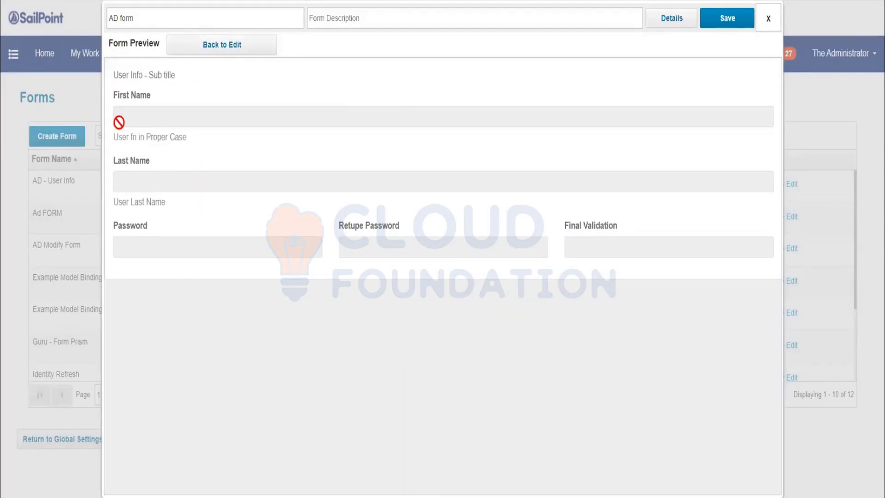
triple_click(160, 170)
click(134, 238)
Back in the editor, try Password's field type as Boolean, then restore it to String.
click(189, 48)
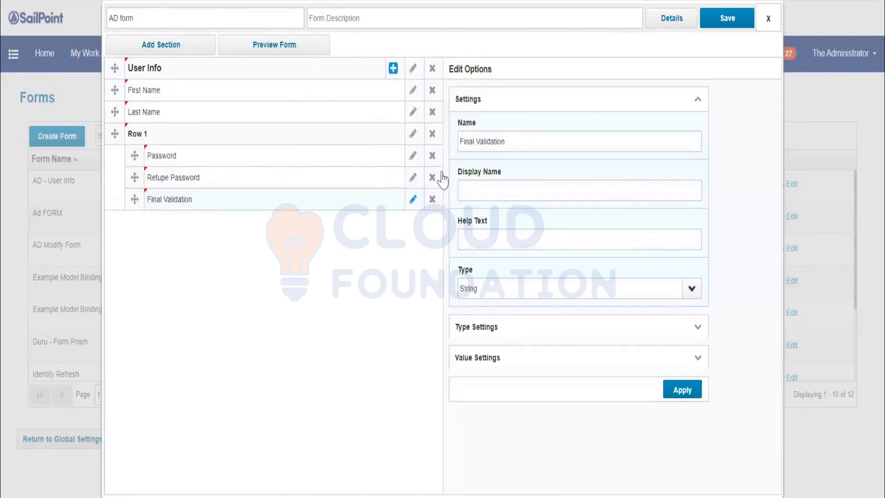
double_click(465, 286)
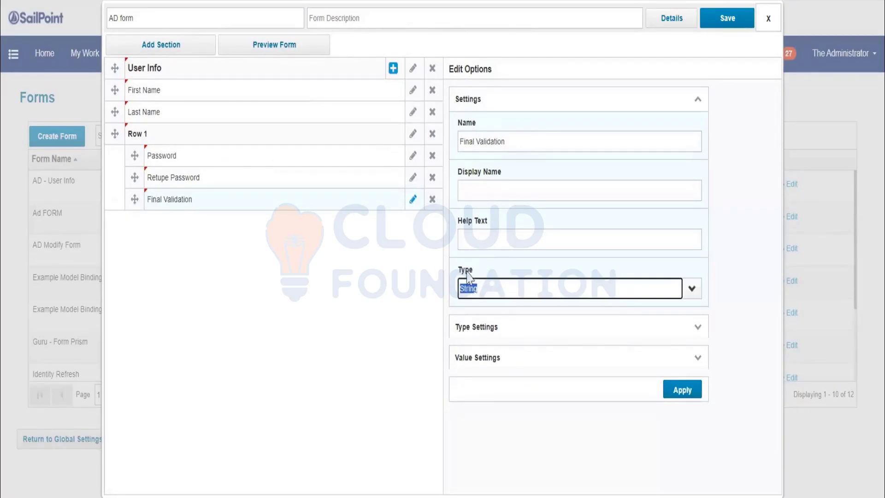
click(413, 158)
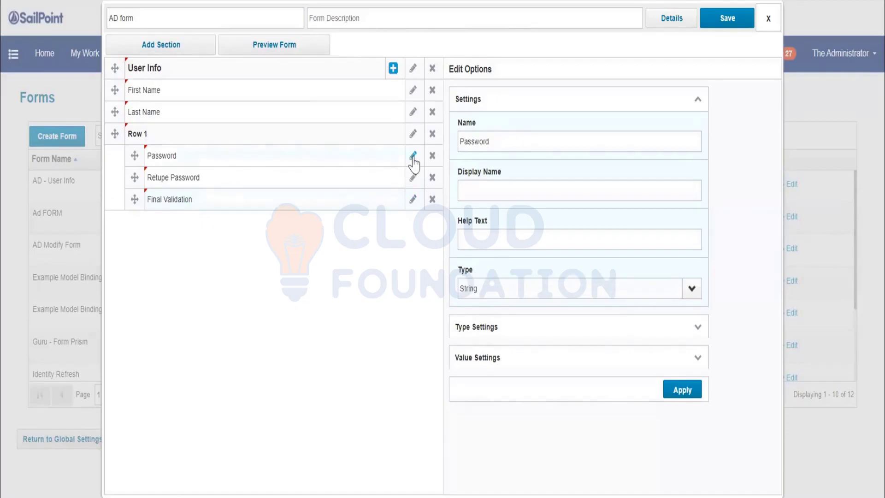
click(690, 290)
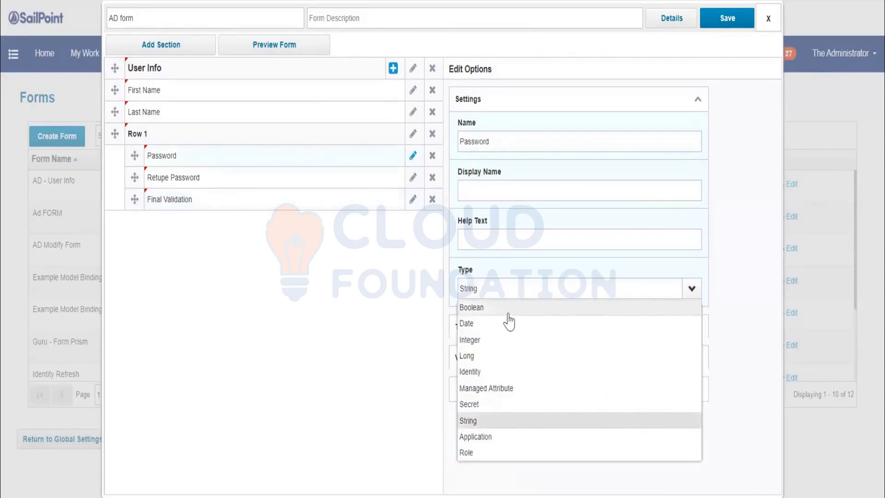
click(509, 312)
click(693, 289)
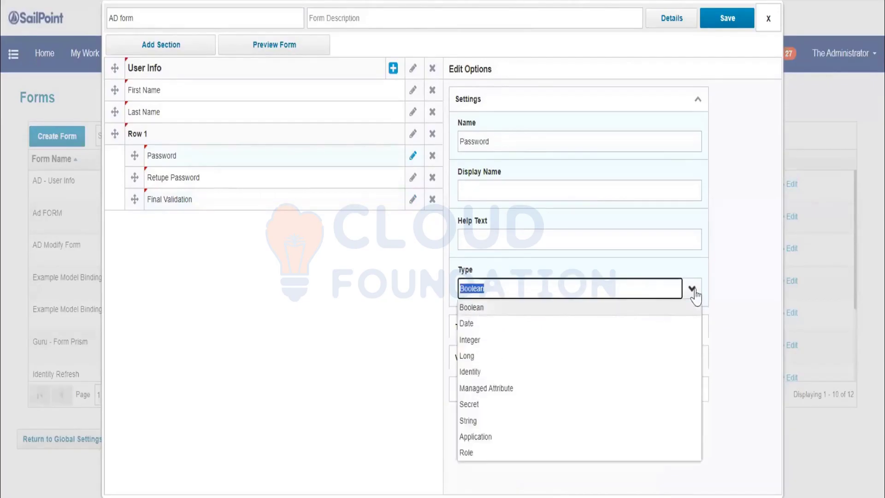
click(494, 293)
click(431, 279)
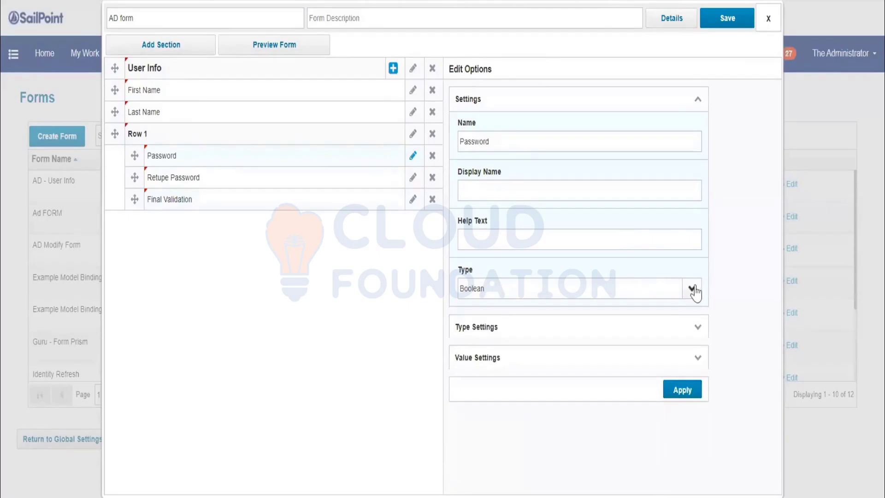
click(693, 288)
click(473, 421)
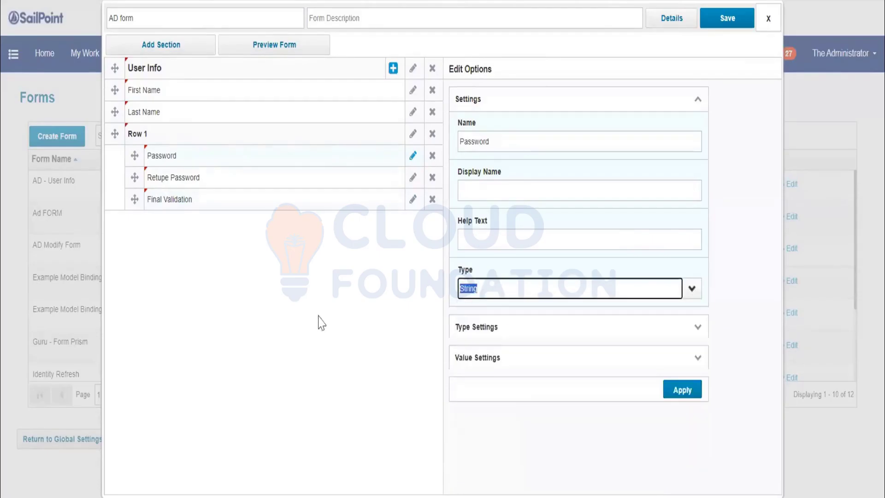
Add a Boolean User Status field to User Info and preview the form.
click(393, 68)
click(336, 95)
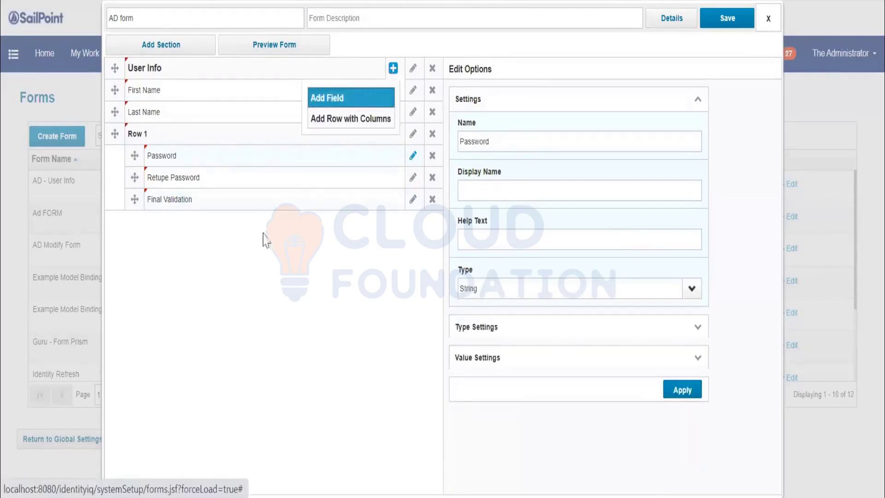
triple_click(531, 132)
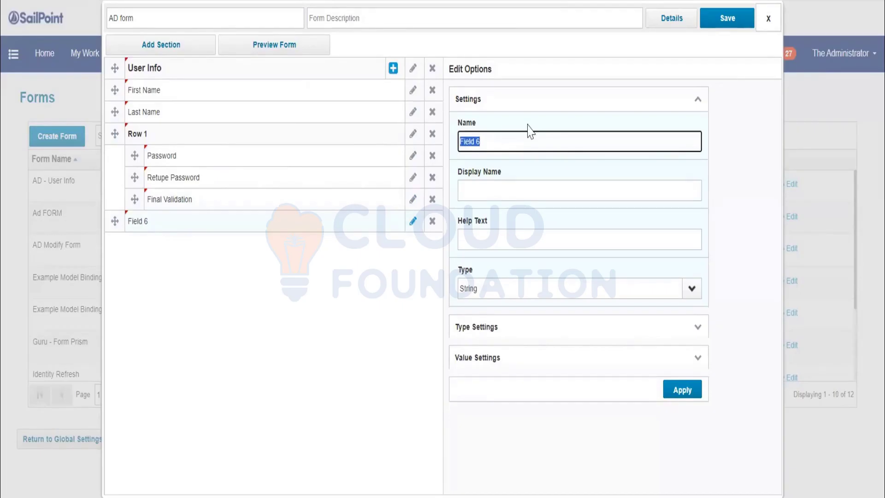
text(U)
click(691, 288)
click(487, 306)
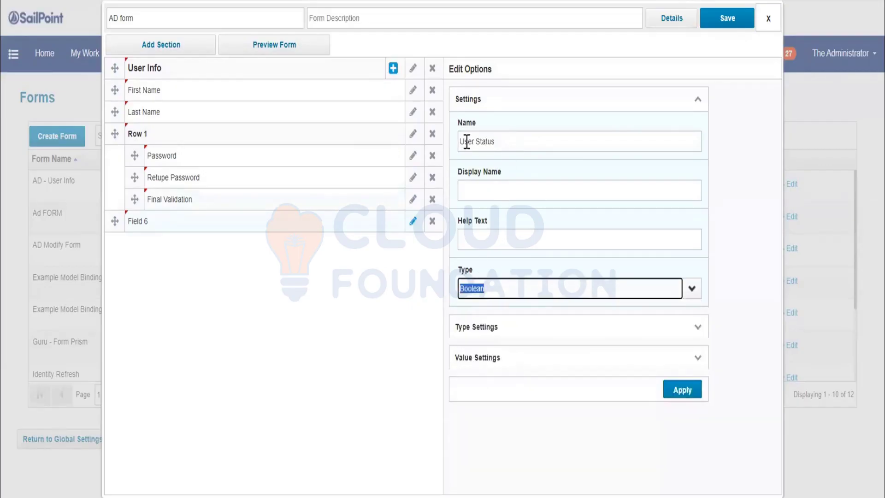
triple_click(496, 138)
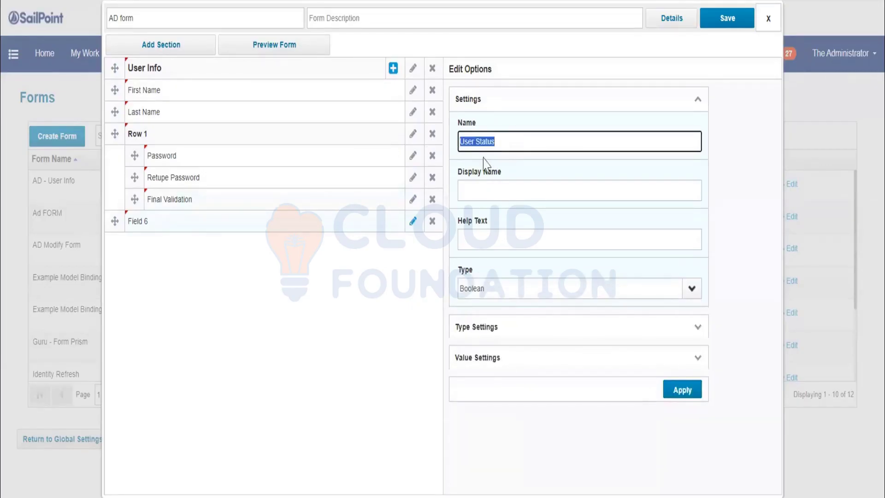
click(681, 389)
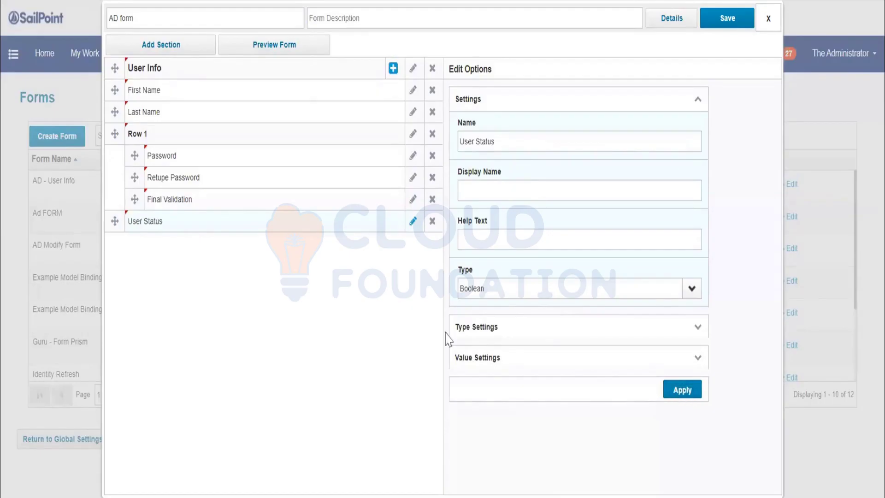
click(253, 48)
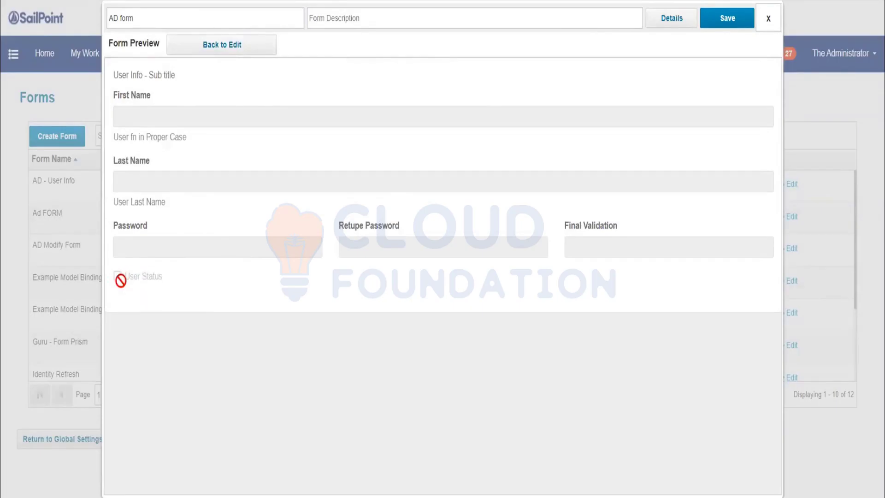
Change User Status to a Date field, preview the date entry, and return to the editor.
click(216, 46)
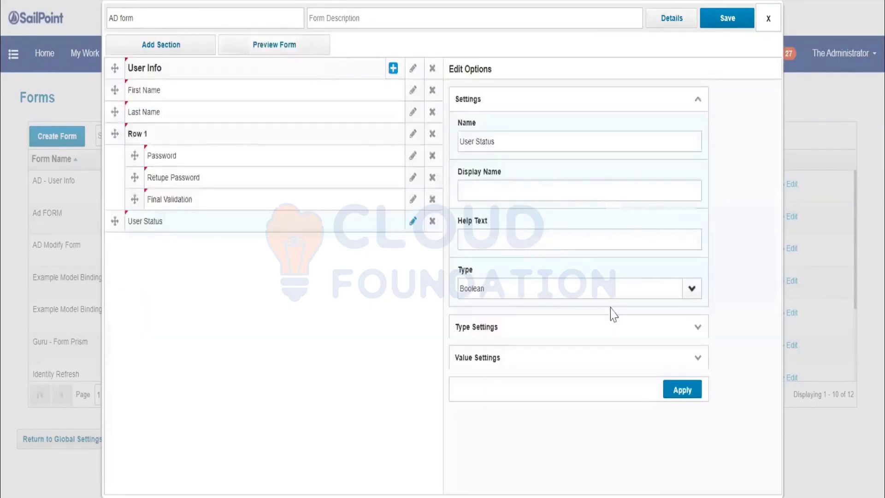
click(512, 293)
click(691, 289)
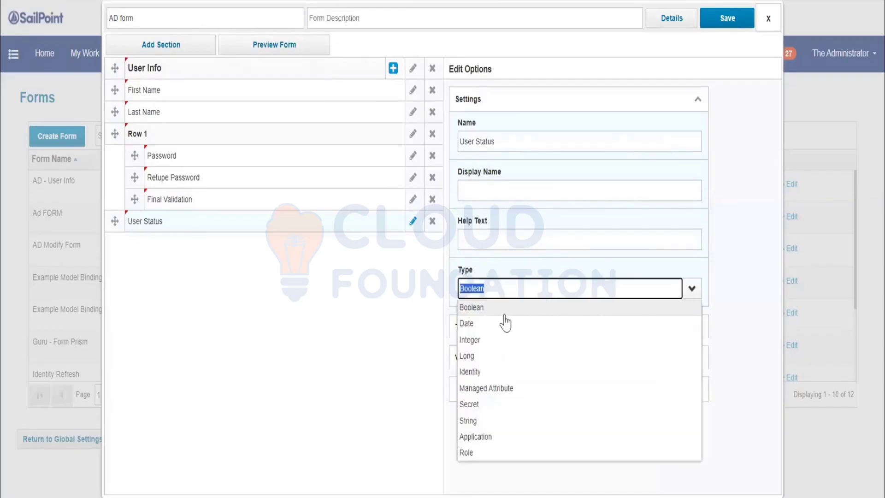
click(467, 324)
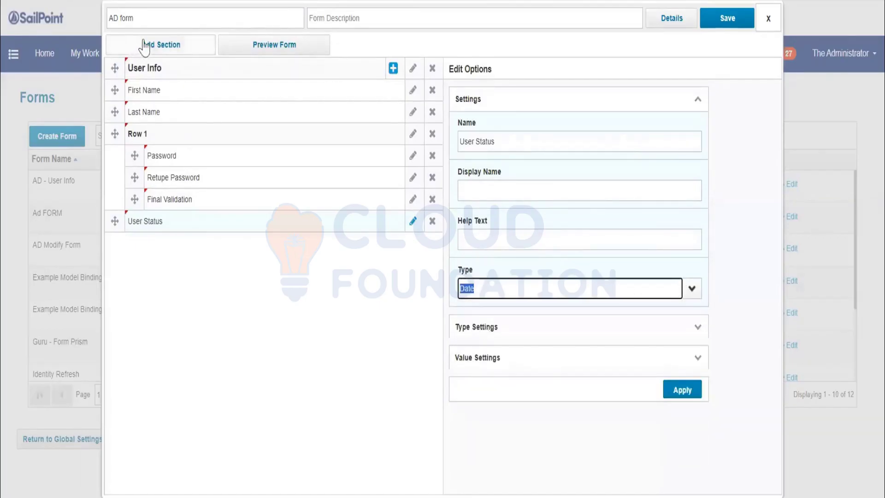
click(689, 393)
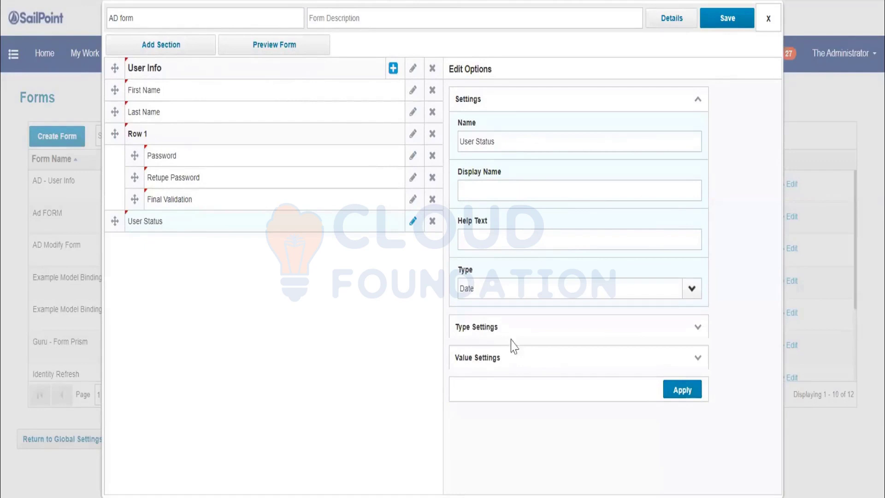
click(298, 51)
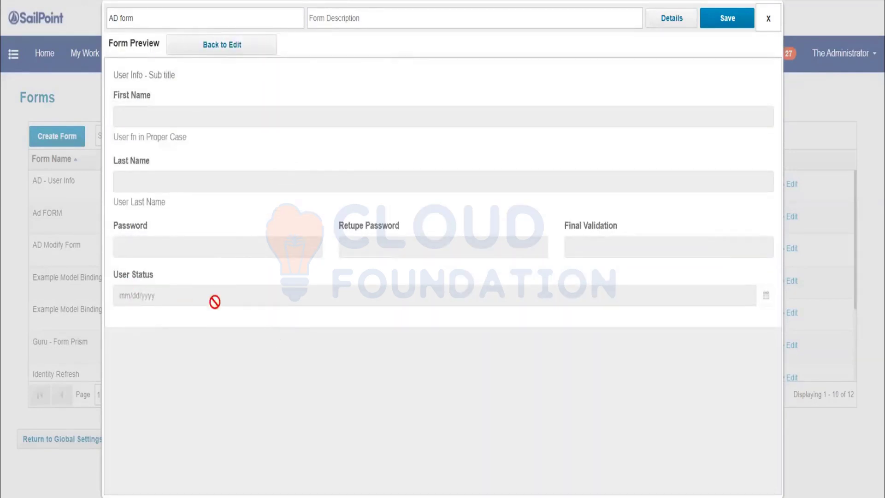
click(241, 46)
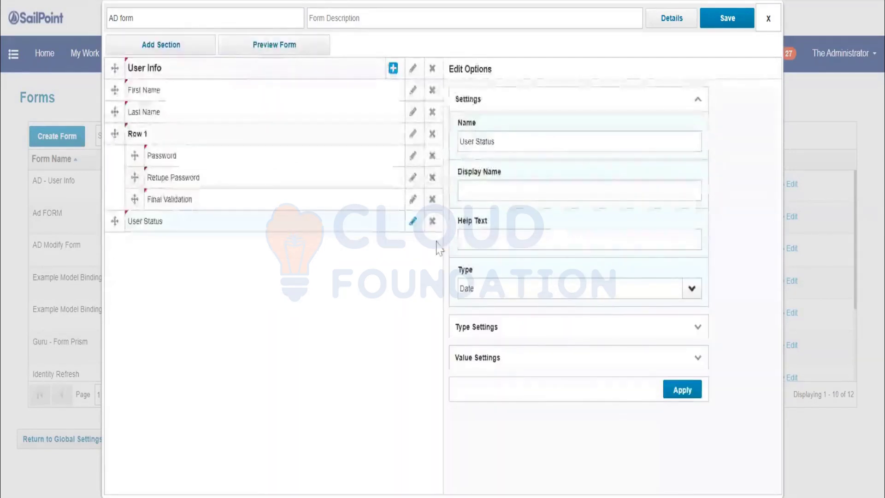
Keep User Status as Date, make Password a Secret field, and preview the form.
click(692, 289)
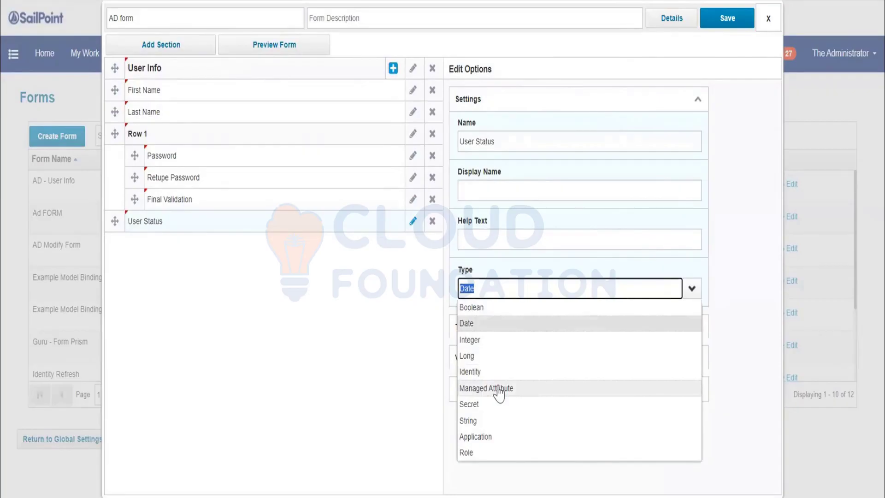
click(368, 347)
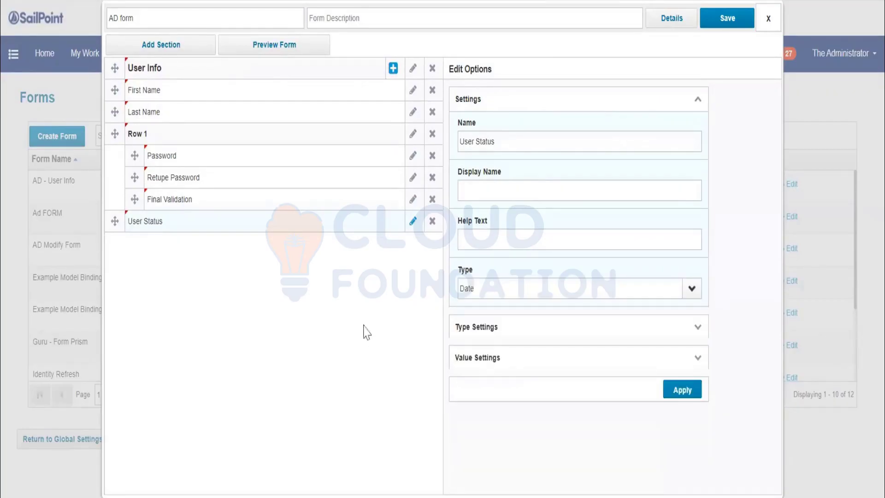
click(413, 156)
click(691, 288)
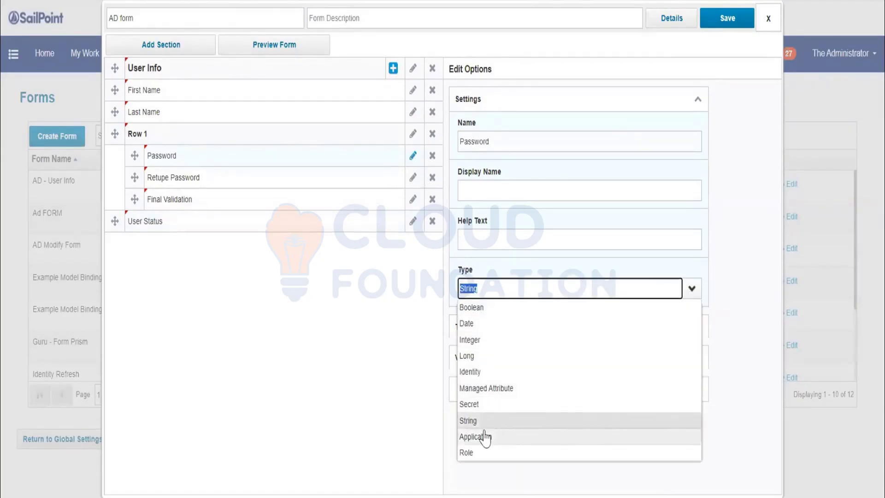
click(493, 404)
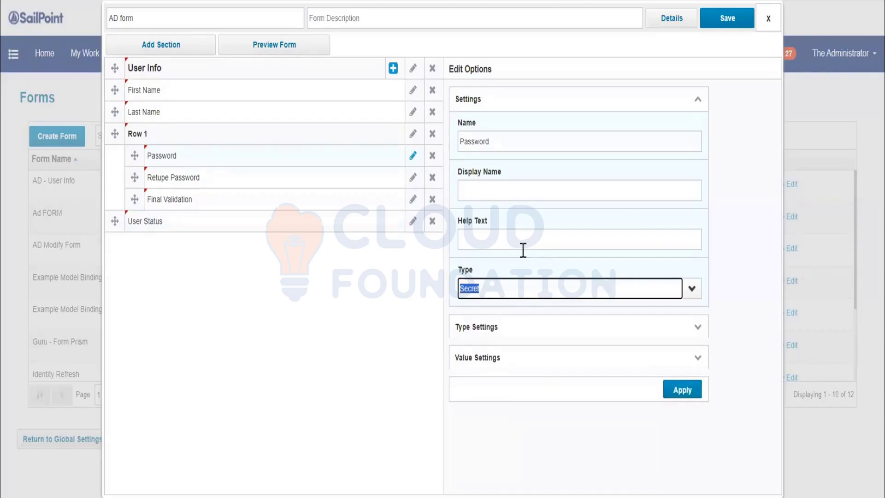
click(678, 389)
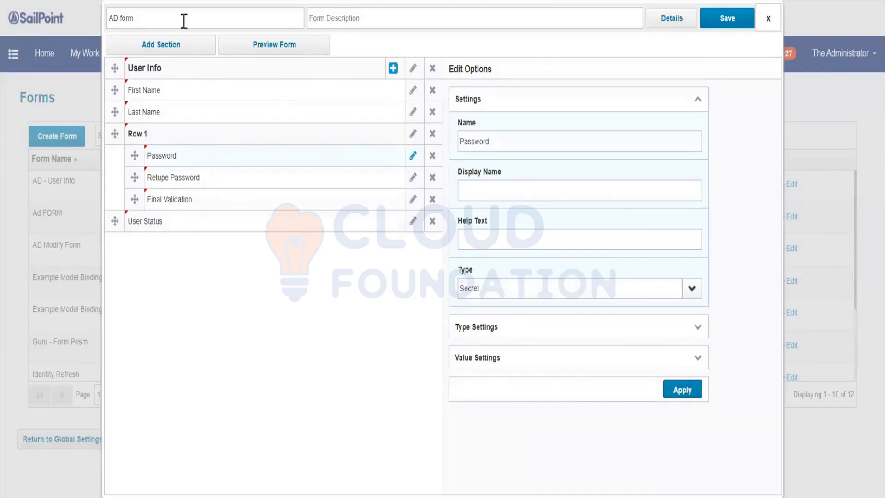
click(291, 50)
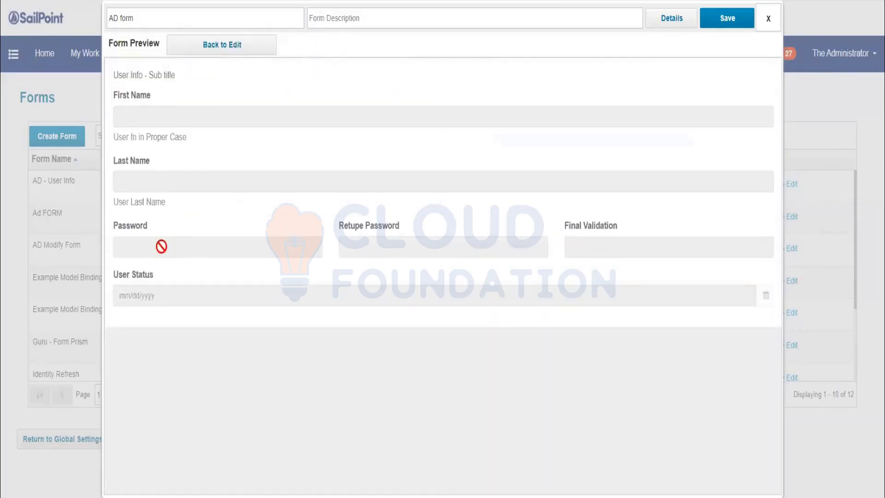
click(241, 48)
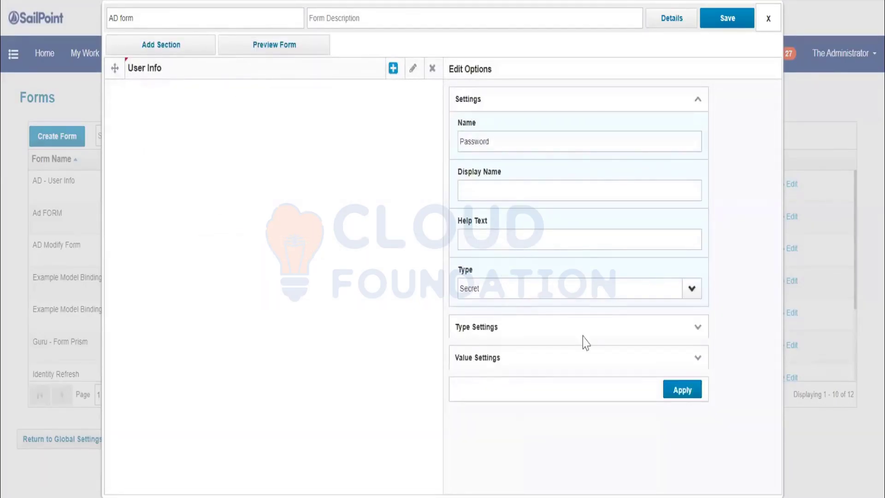
Mark Password as Required under Type Settings and preview the asterisk.
click(697, 329)
scroll(567, 277, down, 3)
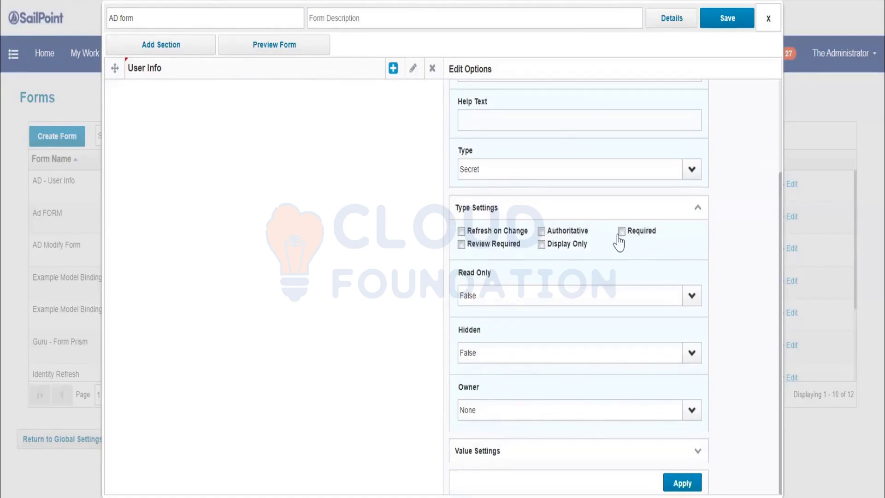
scroll(498, 245, up, 3)
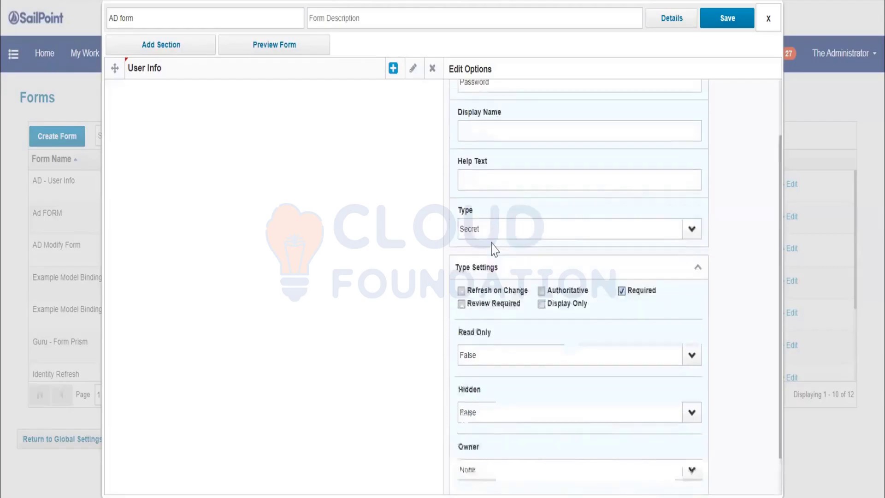
scroll(602, 329, down, 3)
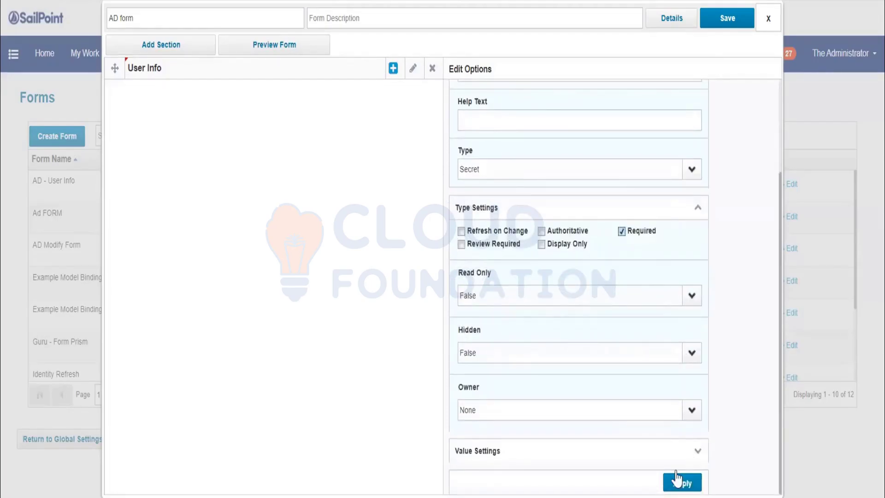
click(280, 48)
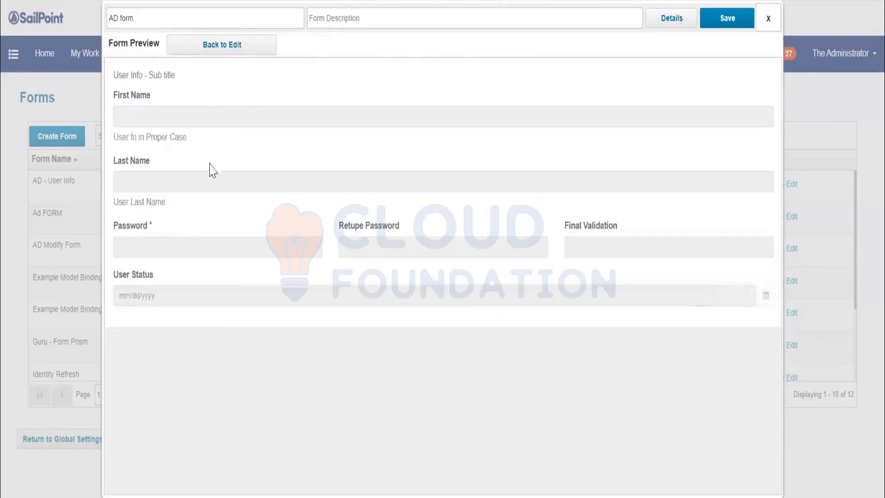
Return to the editor, keep Password's Owner as None, and collapse Type Settings.
drag(156, 224, 169, 233)
click(267, 49)
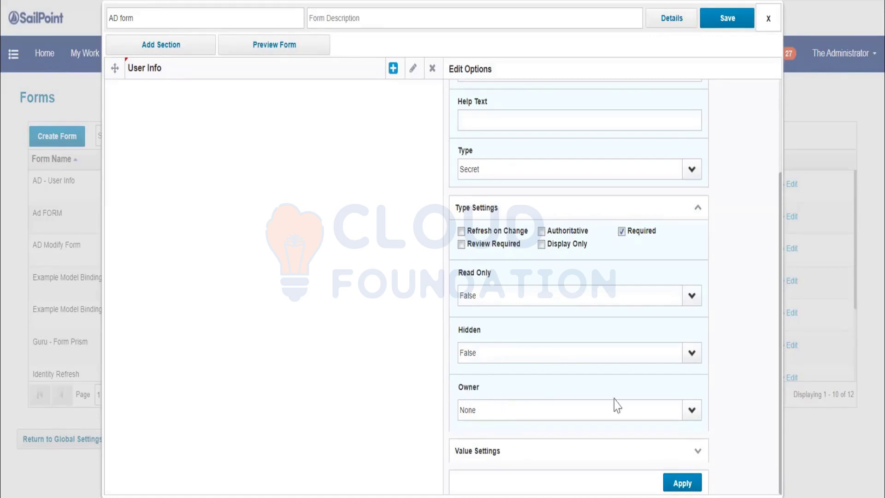
click(694, 413)
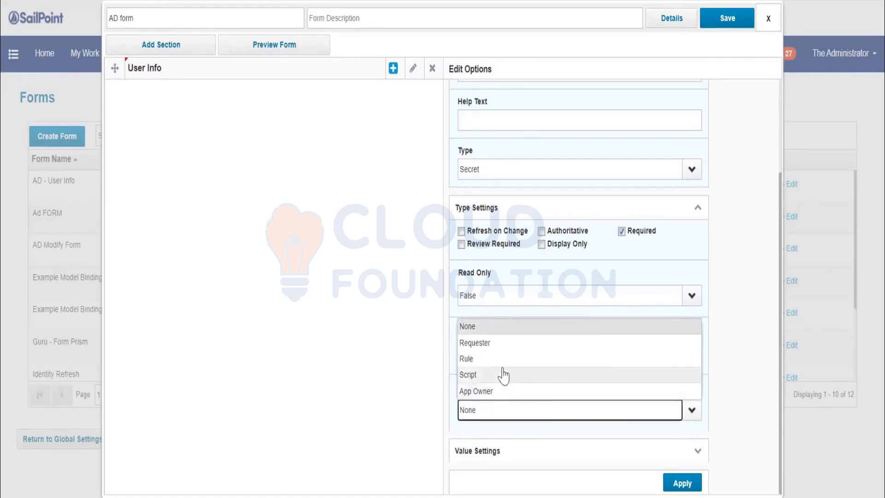
click(414, 344)
scroll(502, 331, up, 2)
scroll(502, 330, up, 1)
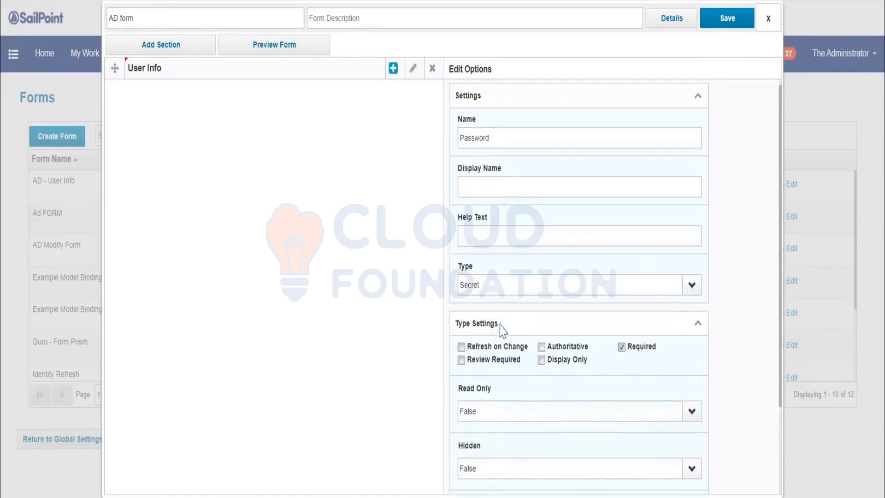
click(697, 328)
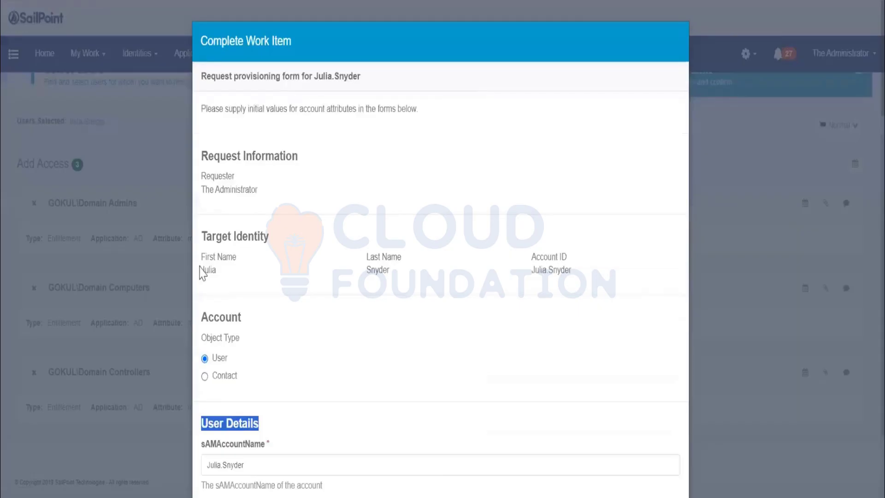
drag(200, 272, 228, 278)
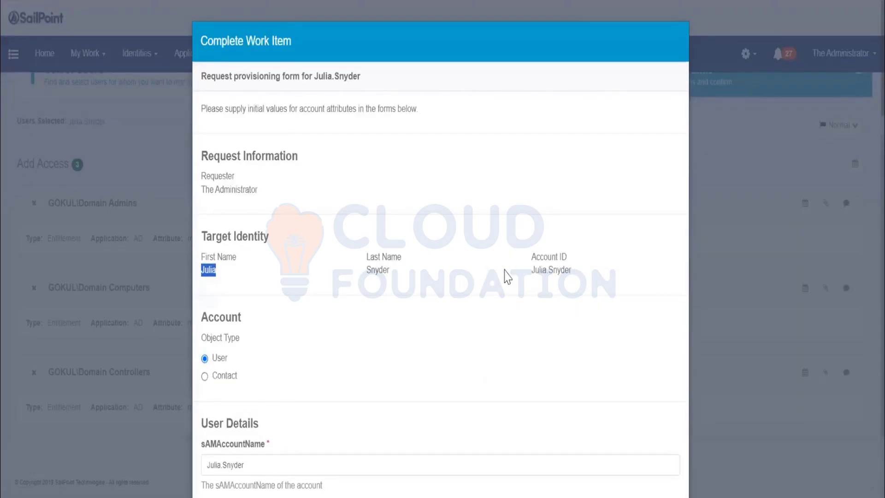
Review the target identity's First Name and last name on the work item.
mouse_move(201, 257)
mouse_down()
mouse_move(238, 261)
mouse_move(202, 273)
mouse_up()
drag(369, 272, 391, 276)
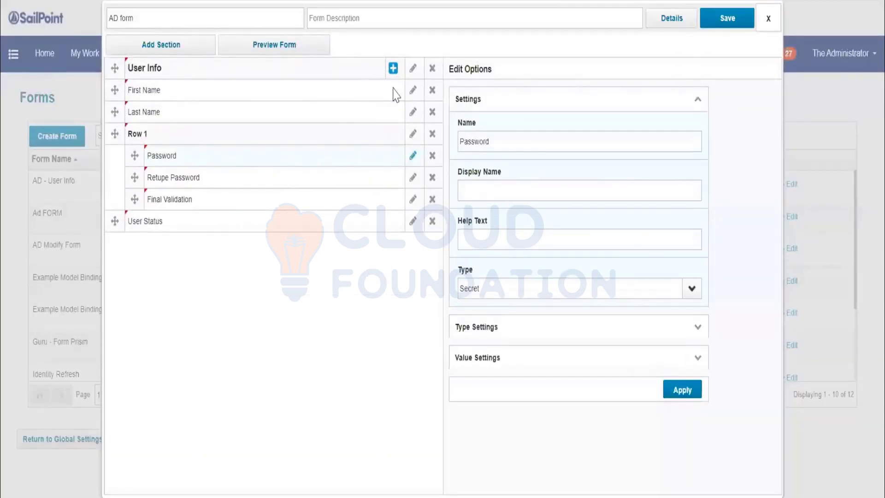
Set First Name's value source to Script, leaving Allowed Values as None.
click(412, 90)
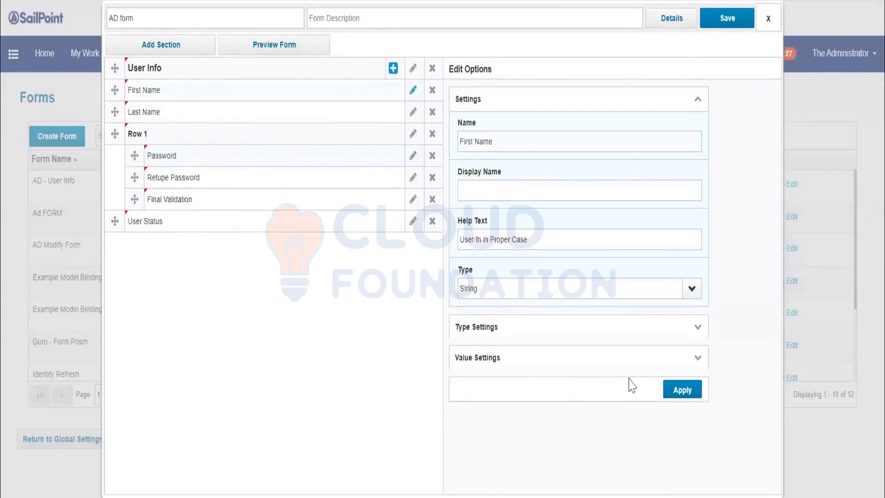
click(698, 357)
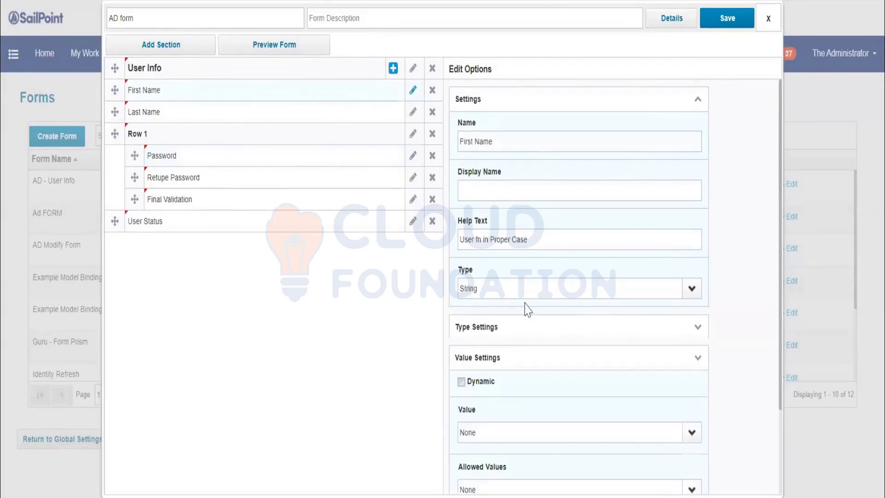
scroll(527, 308, down, 2)
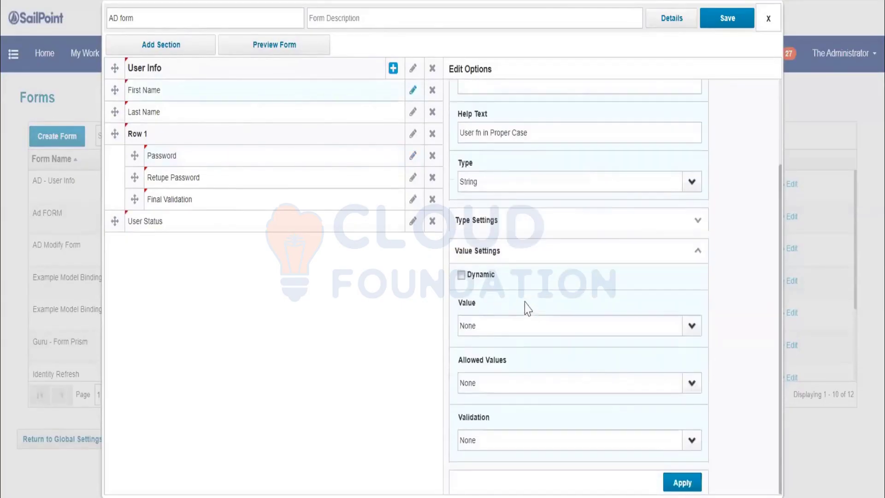
click(692, 329)
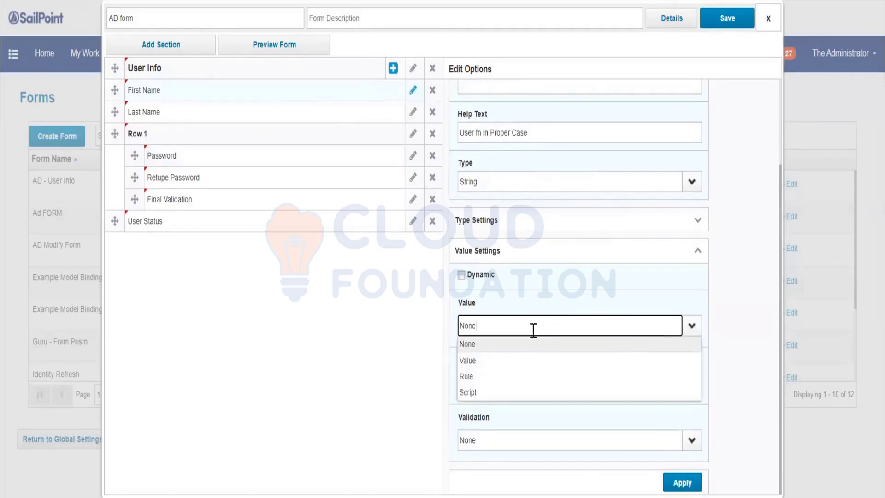
click(496, 393)
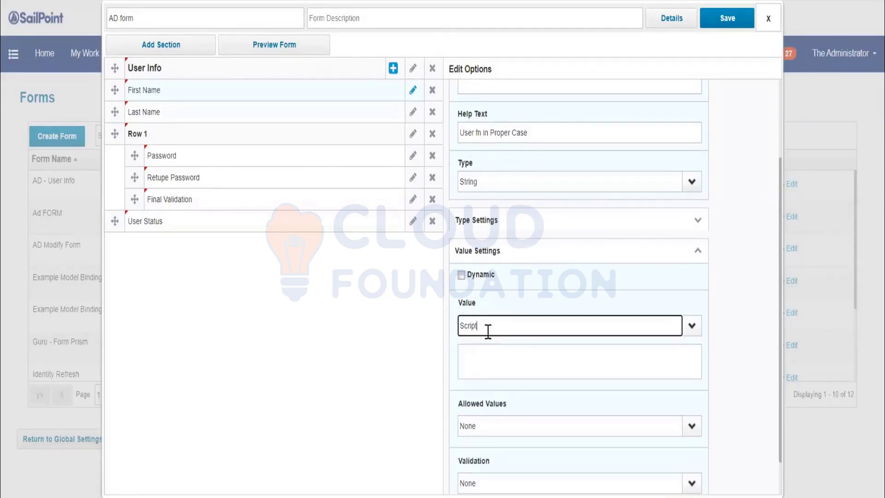
click(496, 357)
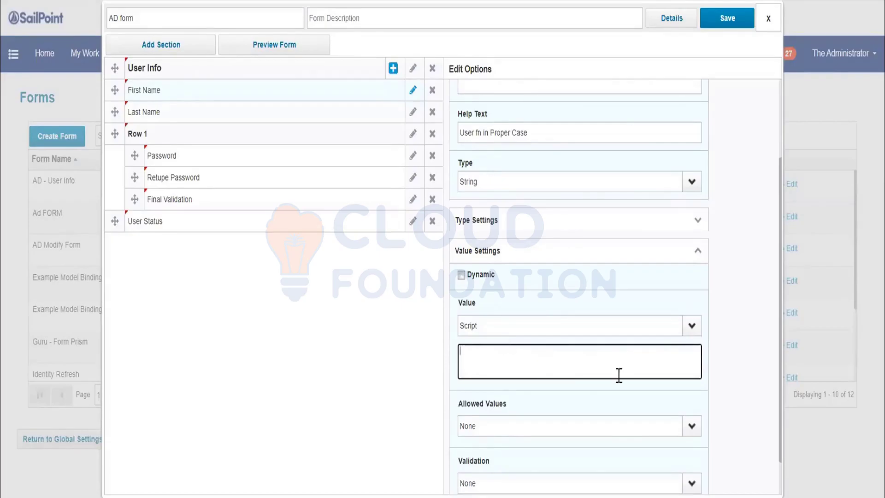
scroll(673, 406, down, 1)
click(692, 389)
click(693, 390)
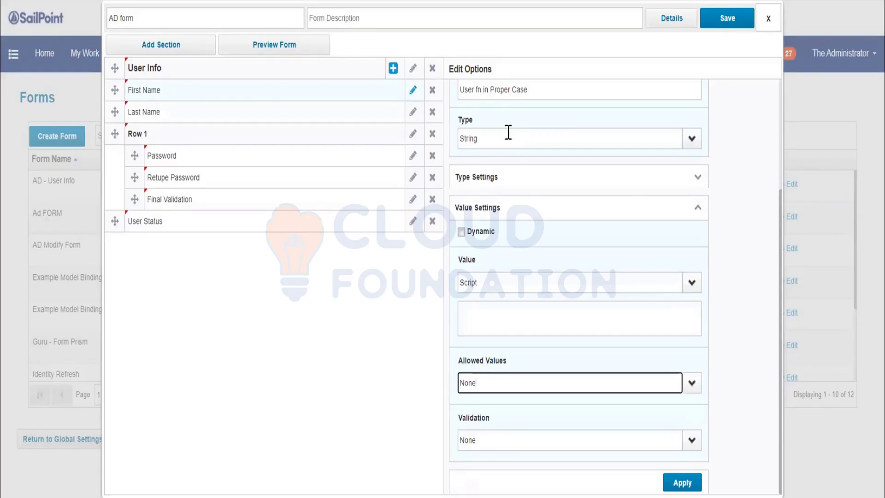
click(406, 345)
scroll(744, 231, up, 3)
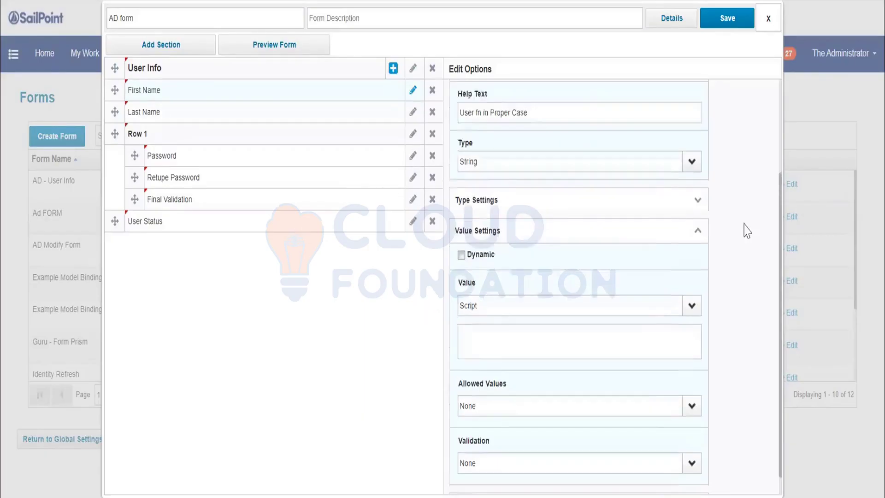
Add a new User Info field and name it Country.
click(393, 69)
click(350, 98)
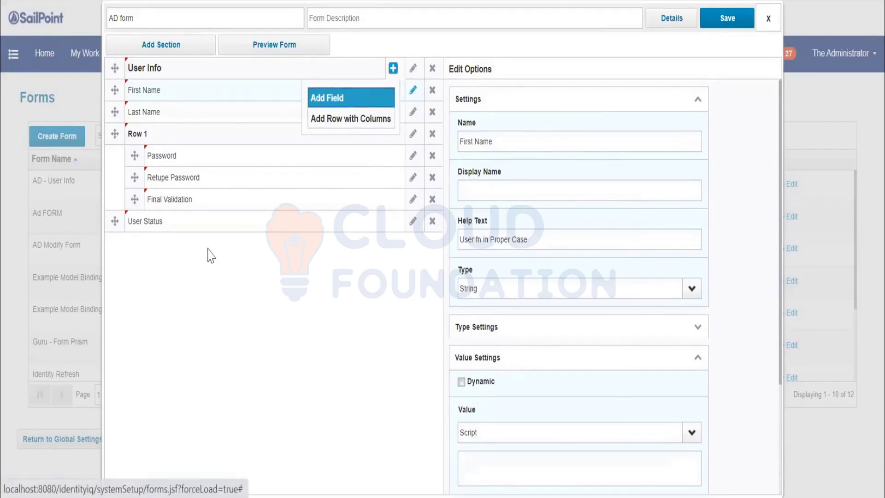
click(501, 141)
text(Country)
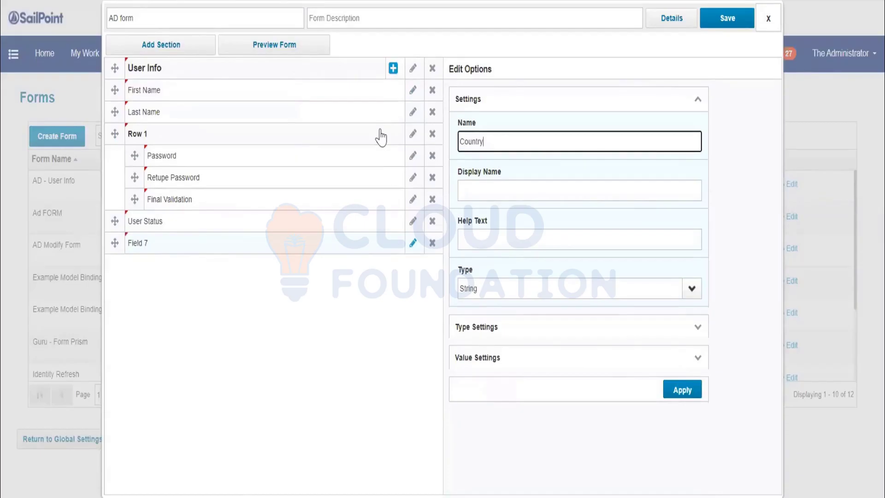
Set Country's Allowed Values to a Value list and enter USA.
click(697, 359)
scroll(636, 378, down, 3)
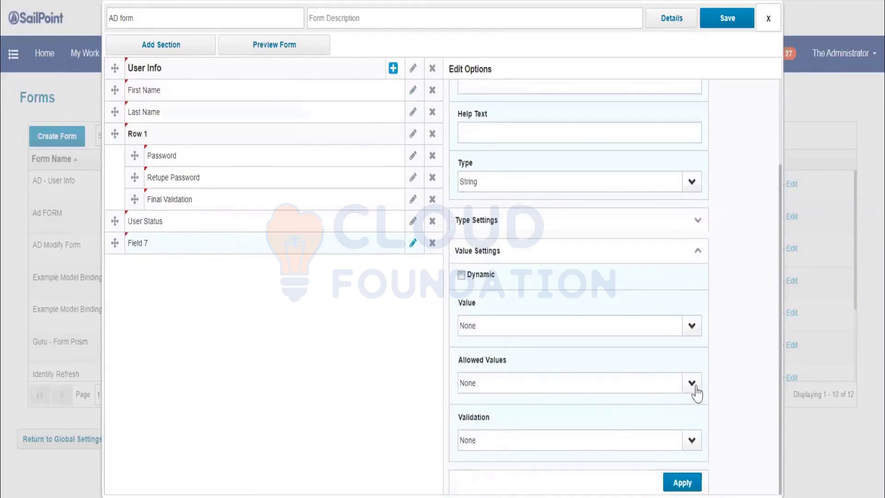
click(692, 383)
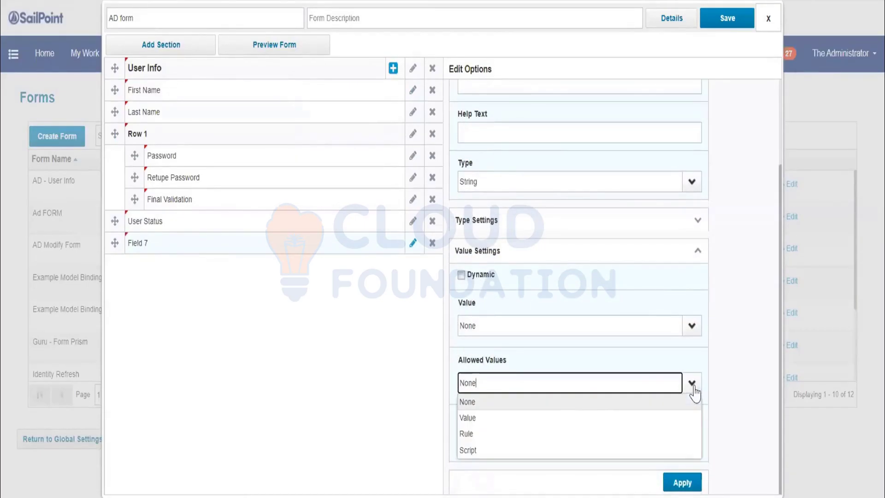
click(496, 421)
scroll(517, 417, down, 3)
click(530, 295)
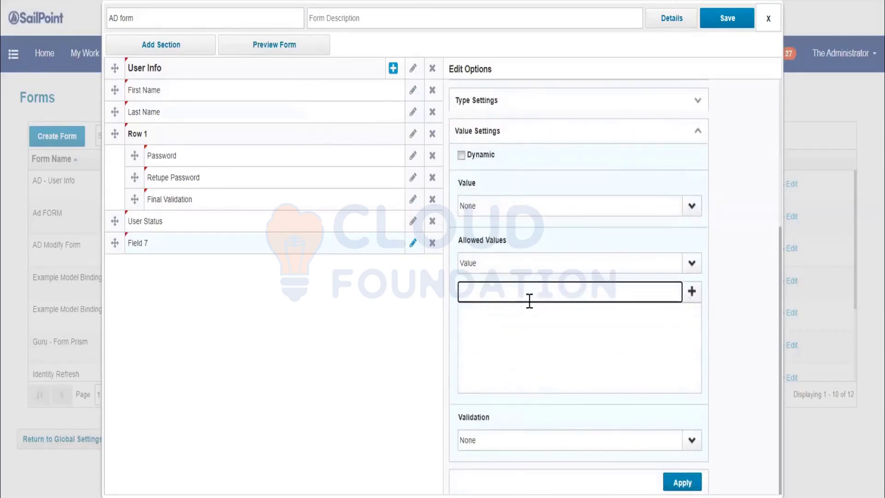
text(USA)
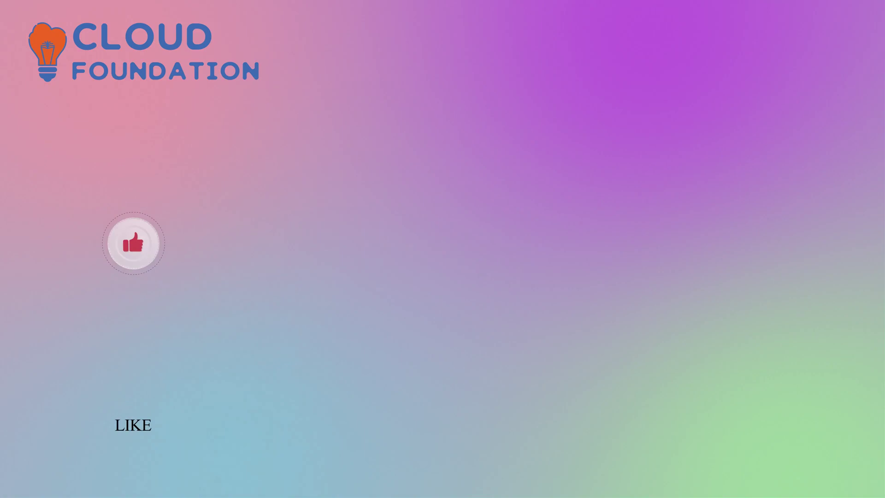